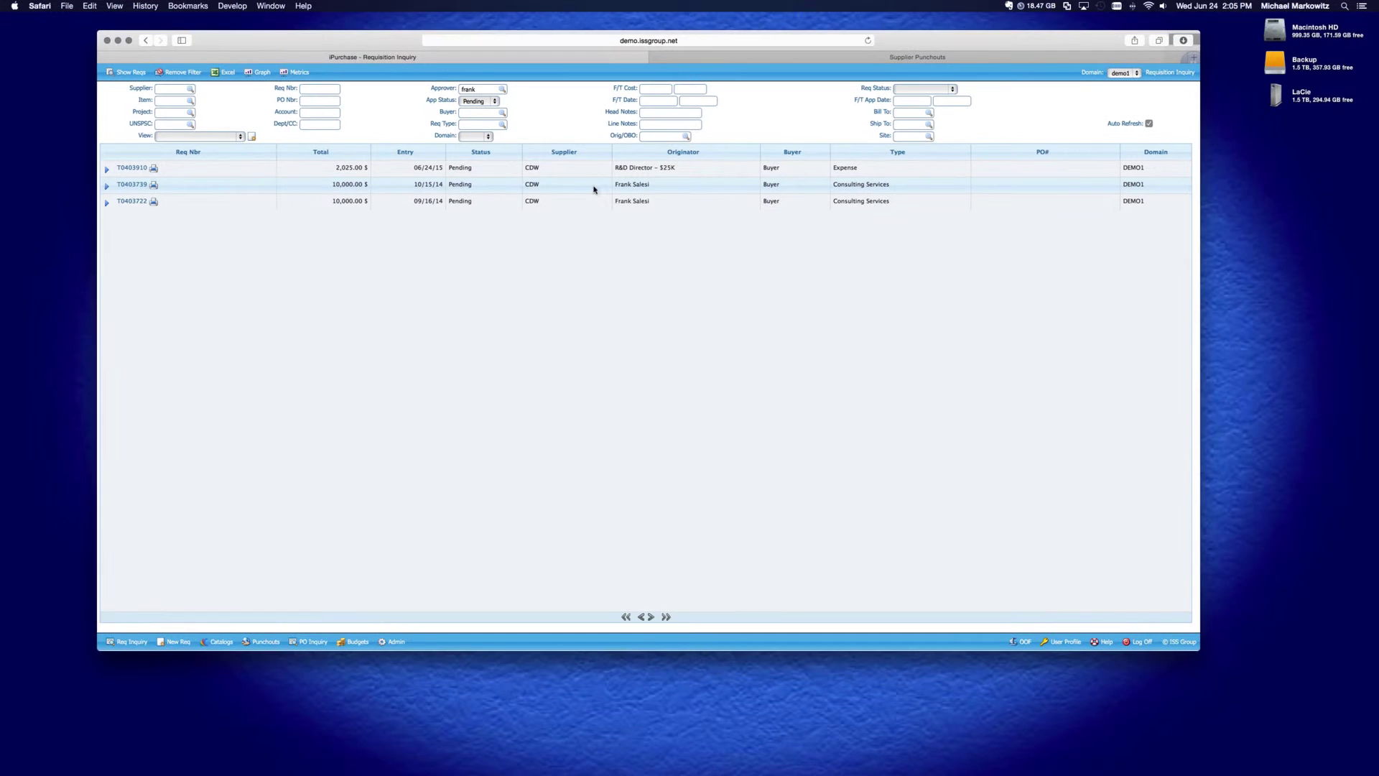
# Step: Open the requisition inquiry and remove its filters to list requisitions for every approver and status
pyautogui.click(141, 644)
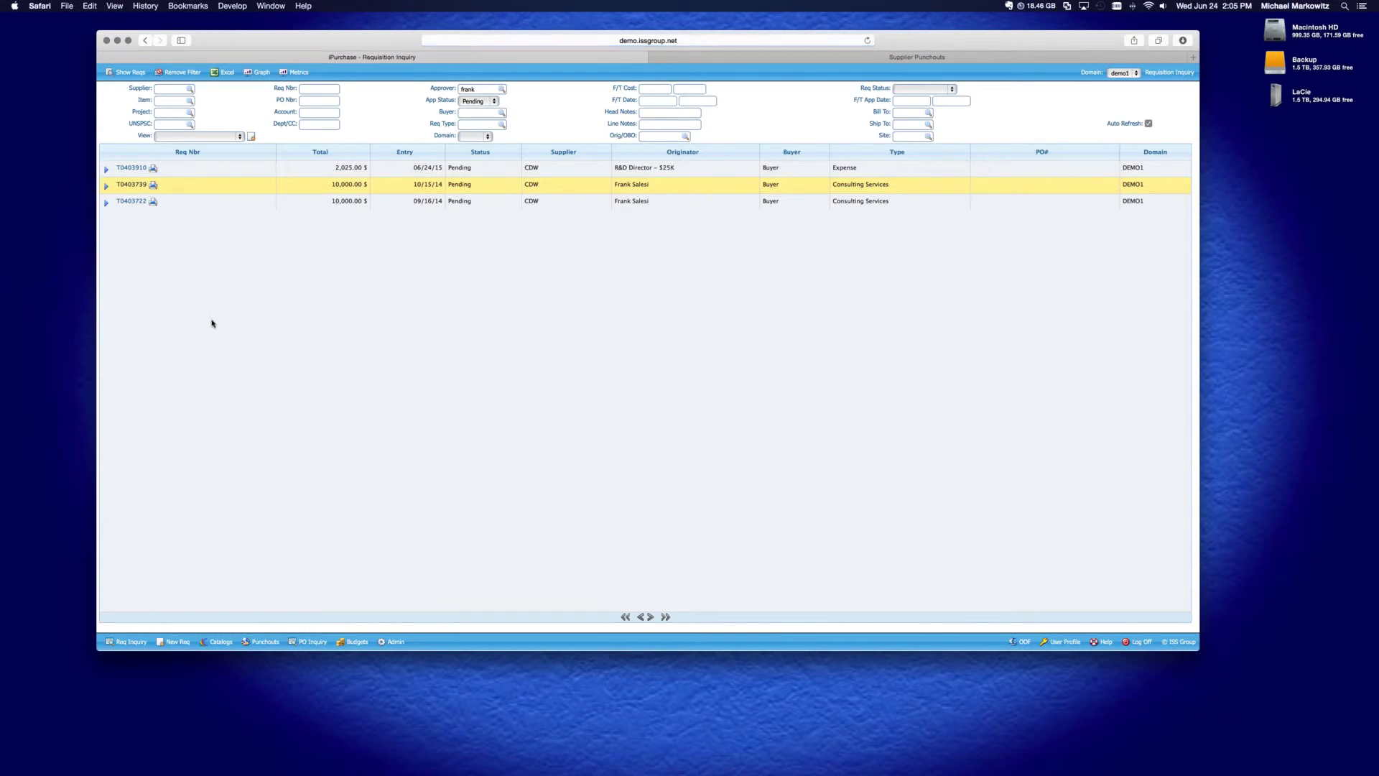
pyautogui.click(177, 71)
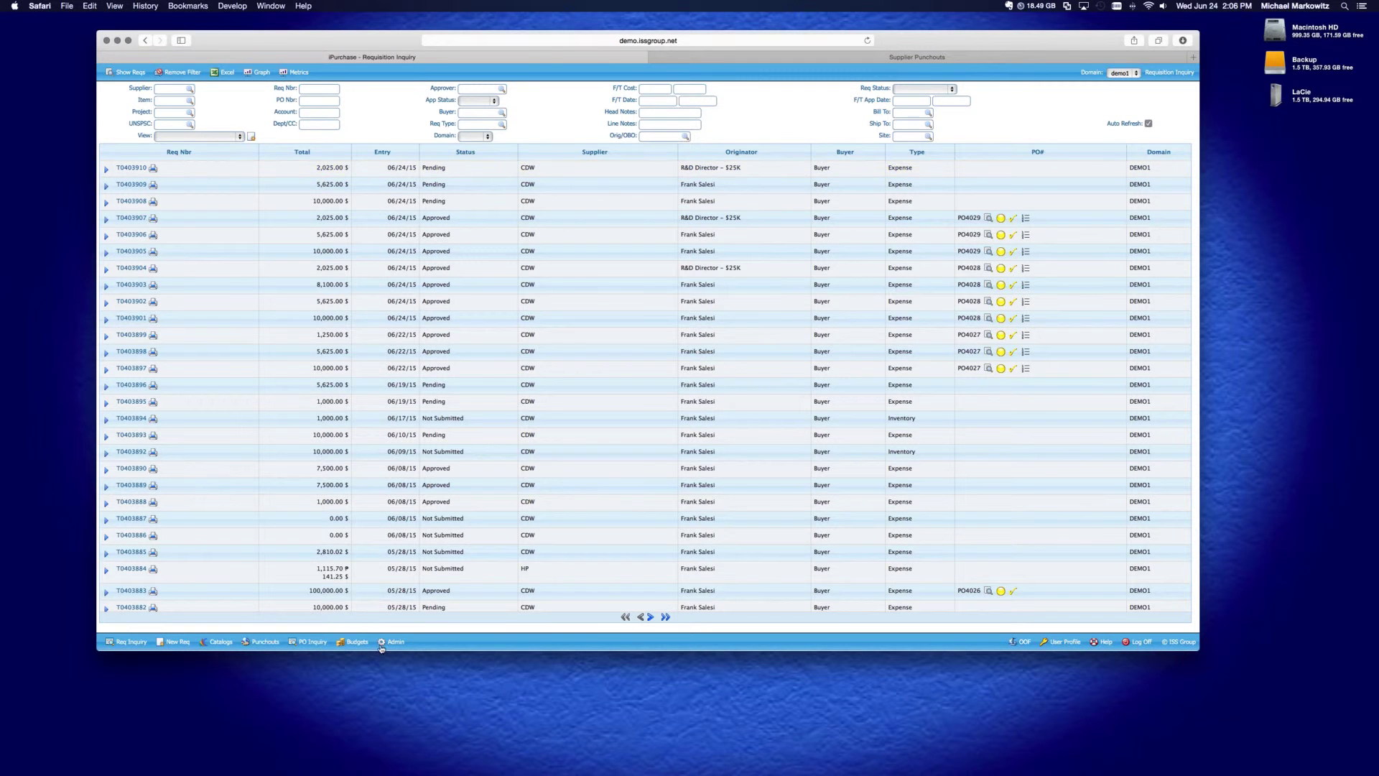
# Step: Switch to the administration site and display the ALLOW_CONSOLIDATION parameter in System Settings
pyautogui.click(874, 59)
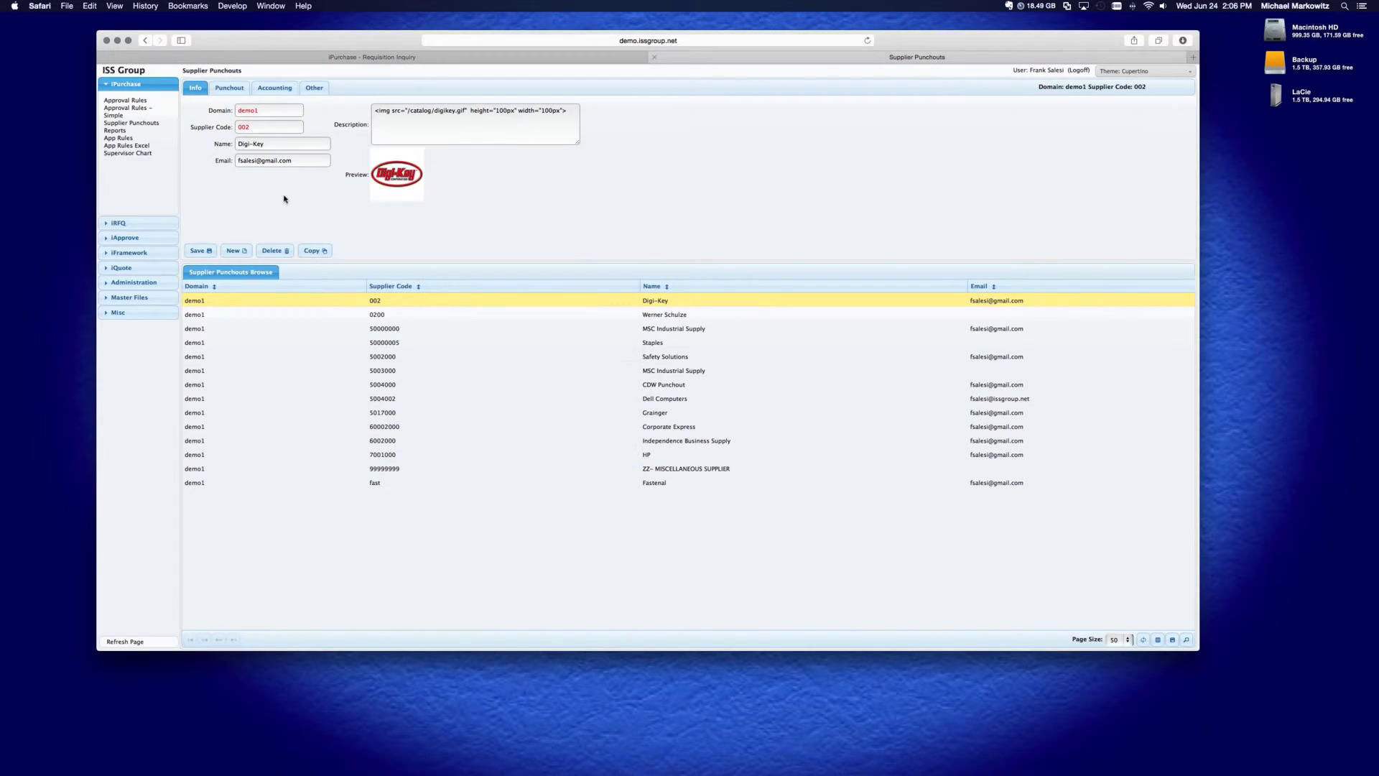
pyautogui.click(144, 283)
pyautogui.click(127, 182)
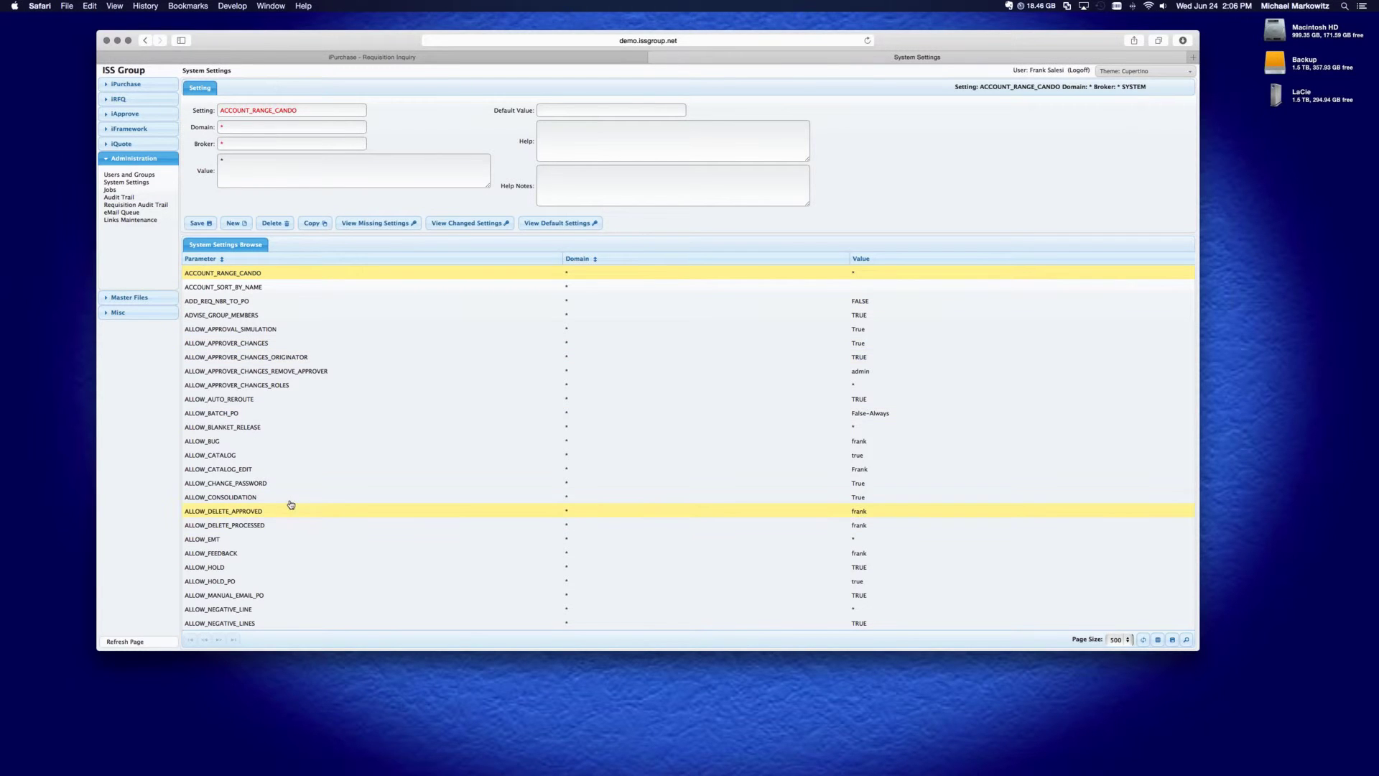
pyautogui.click(440, 500)
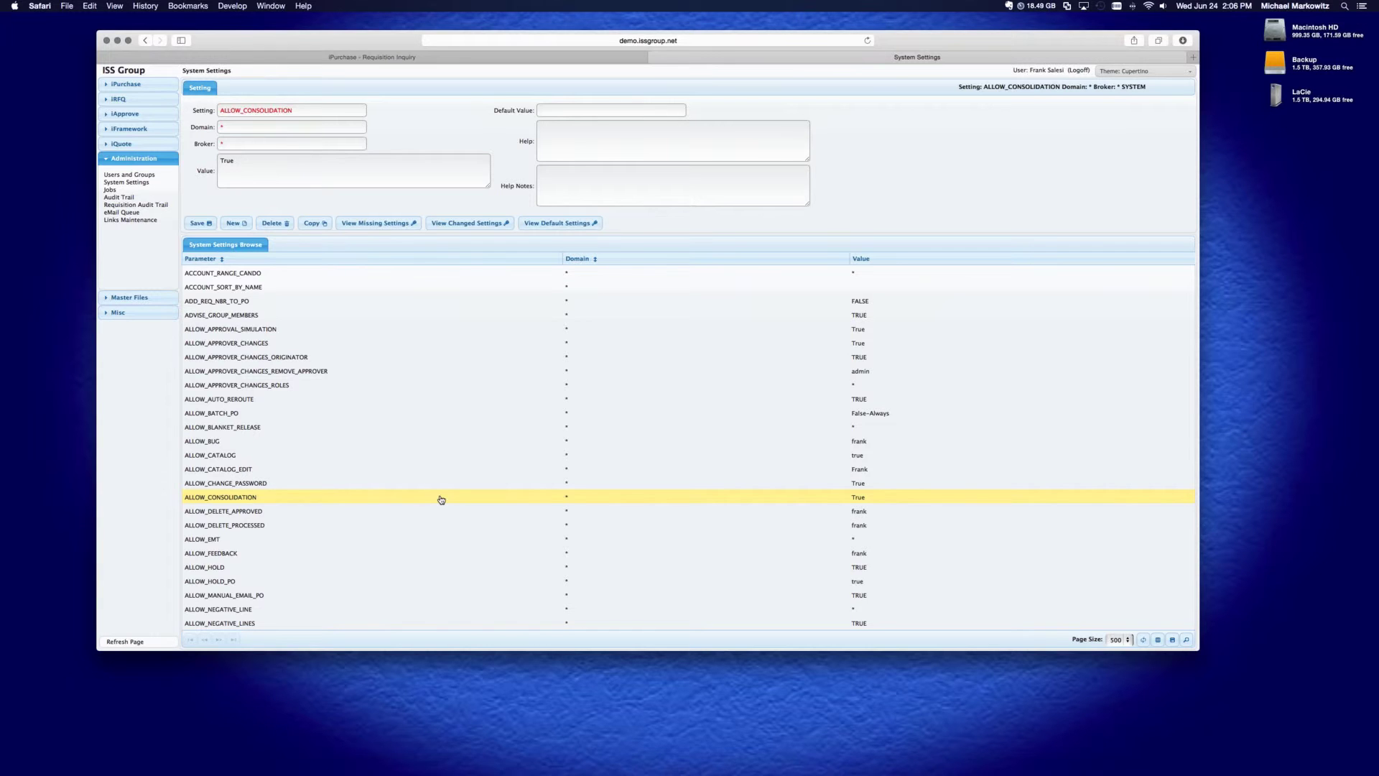
# Step: Display the PO_BREAK_BY system setting and highlight its value
pyautogui.scroll(-15, 461, 436)
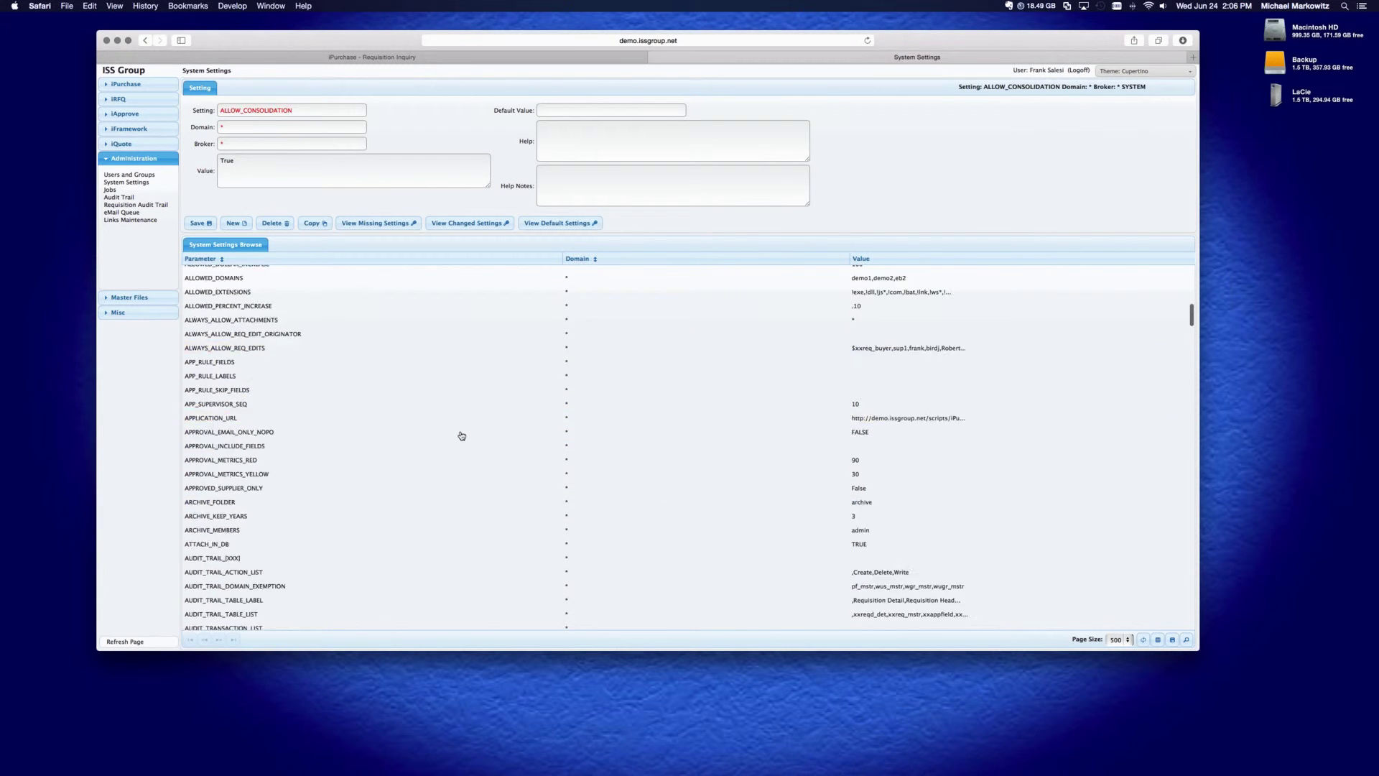
pyautogui.scroll(-15, 461, 436)
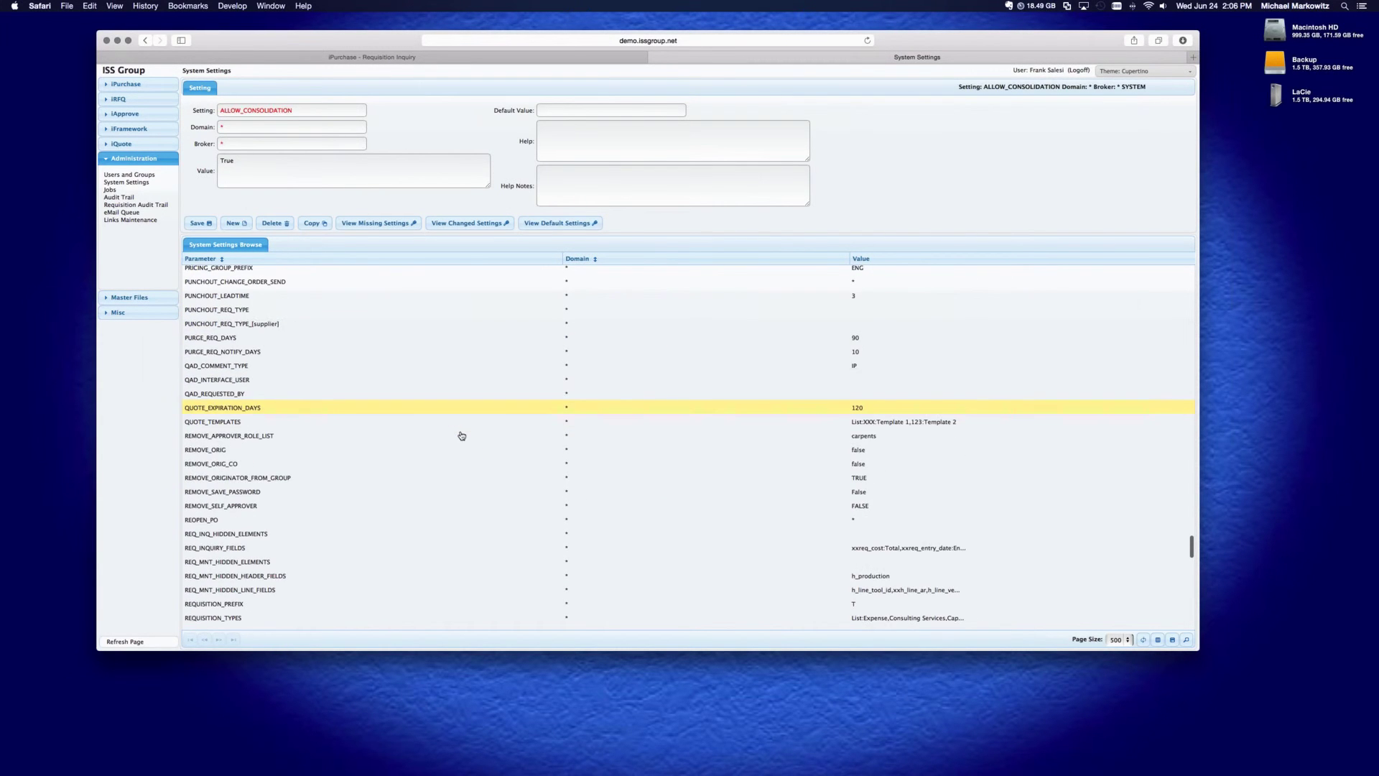
pyautogui.scroll(3, 286, 345)
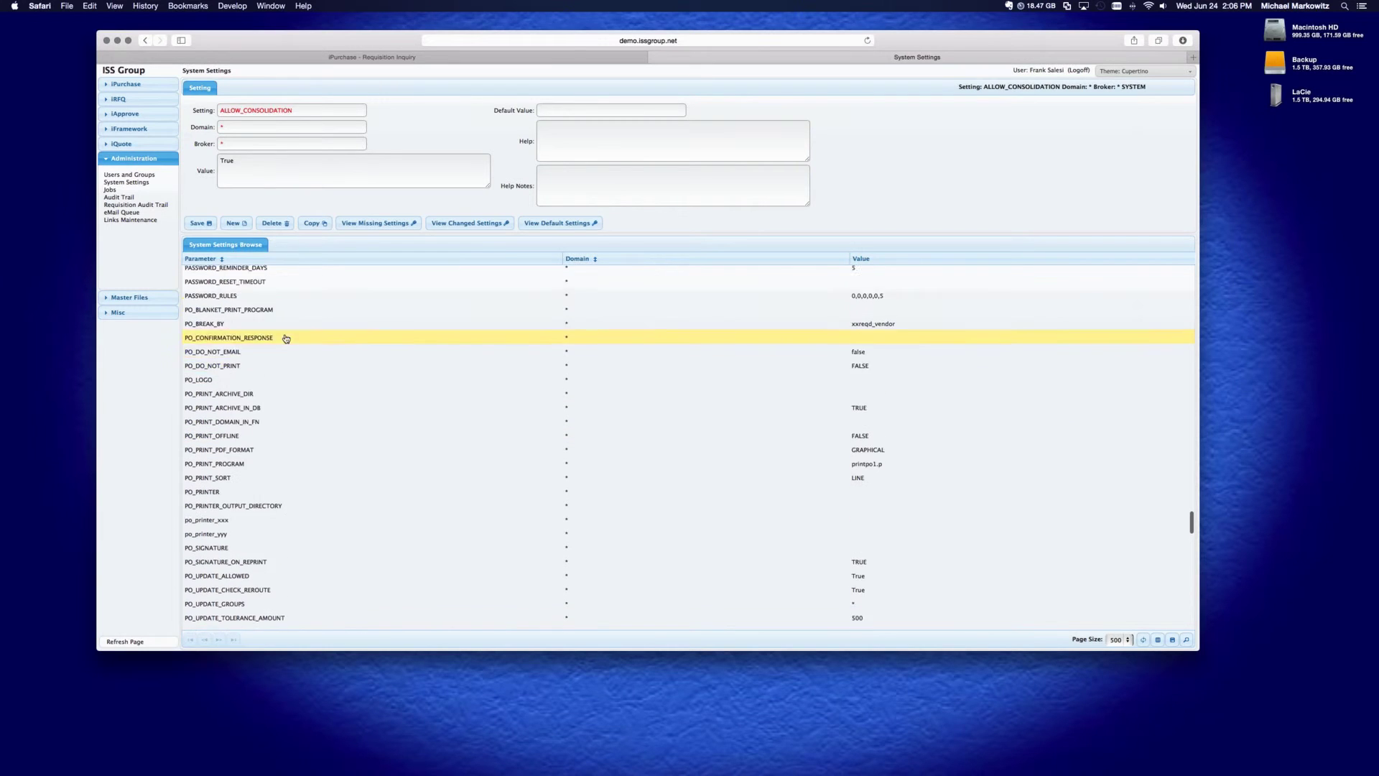
pyautogui.click(265, 351)
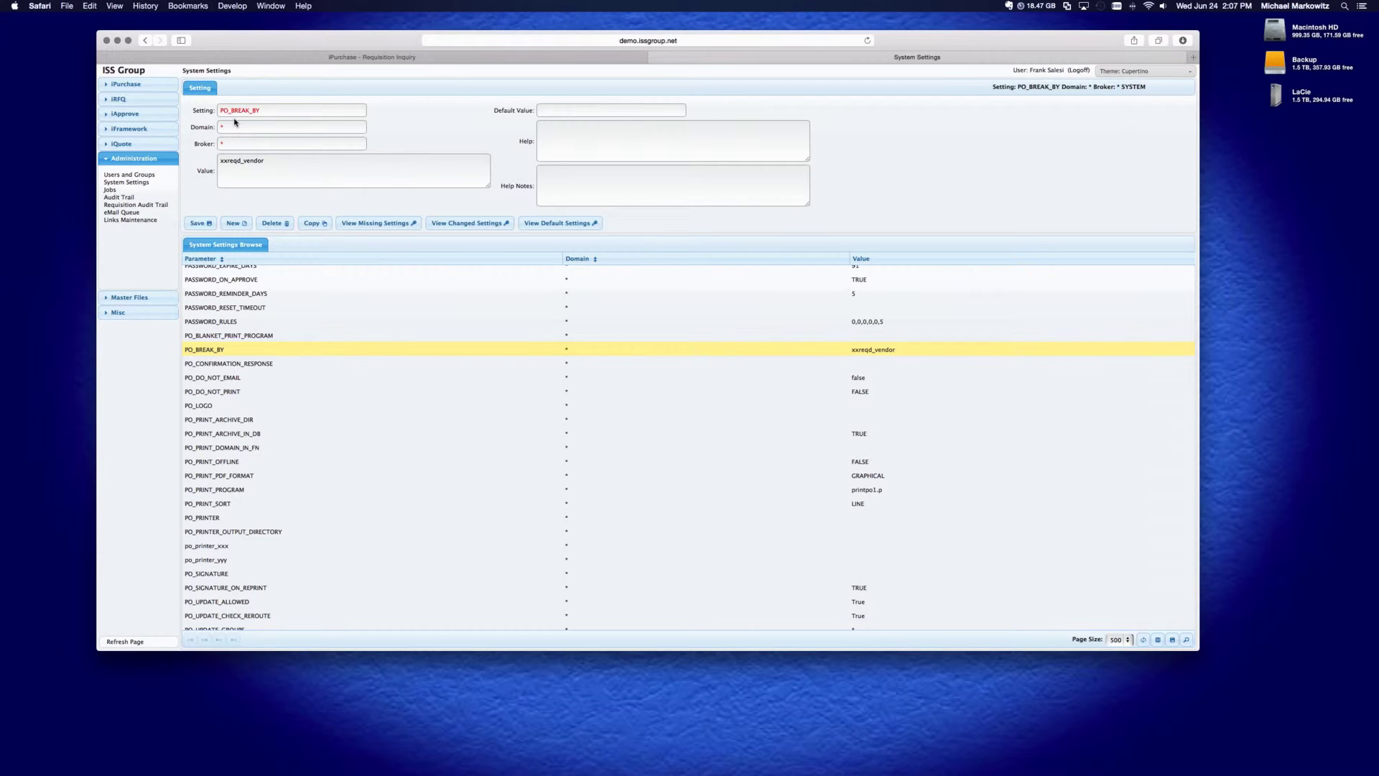
pyautogui.moveTo(264, 160); pyautogui.dragTo(220, 162)
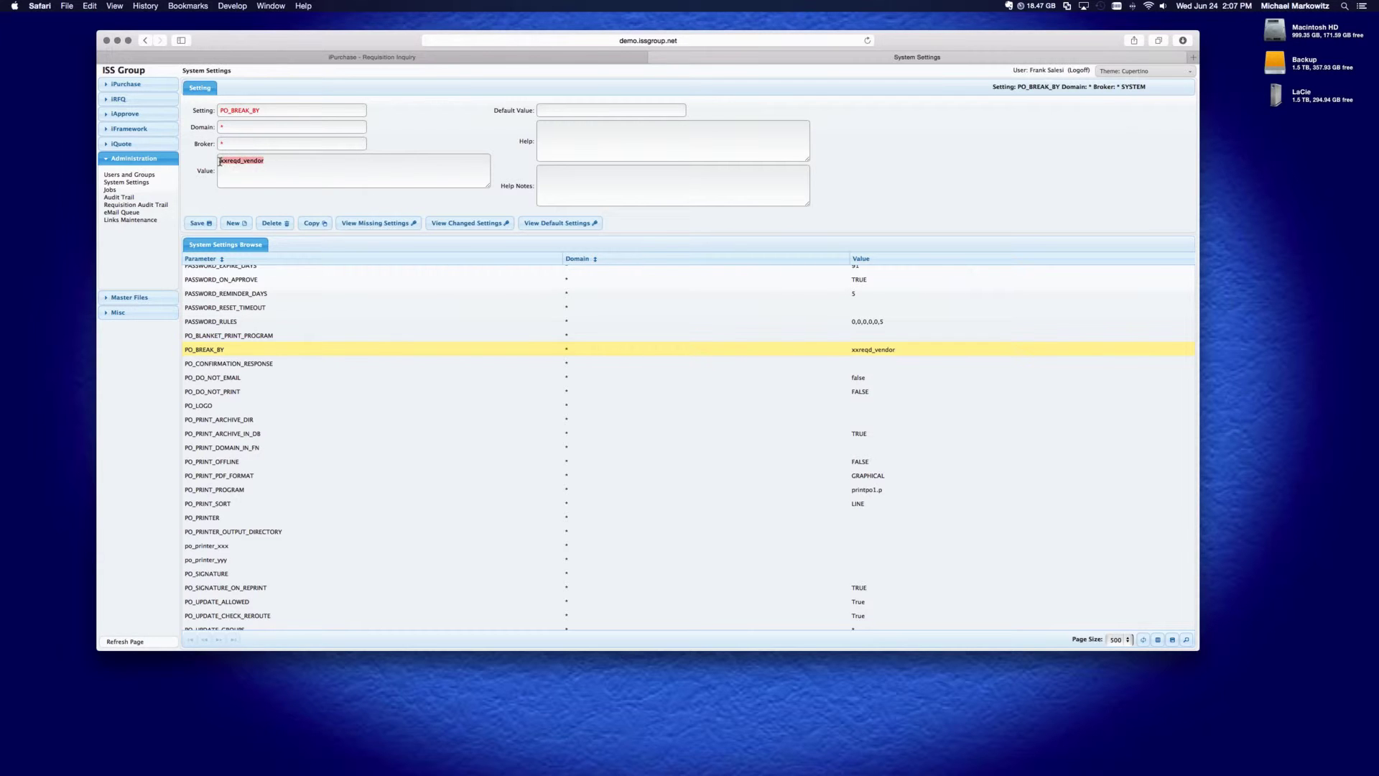
# Step: Return to the requisition inquiry, open the newest pending CDW requisition from the R&D Director, and view its header information
pyautogui.click(505, 57)
pyautogui.doubleClick(251, 176)
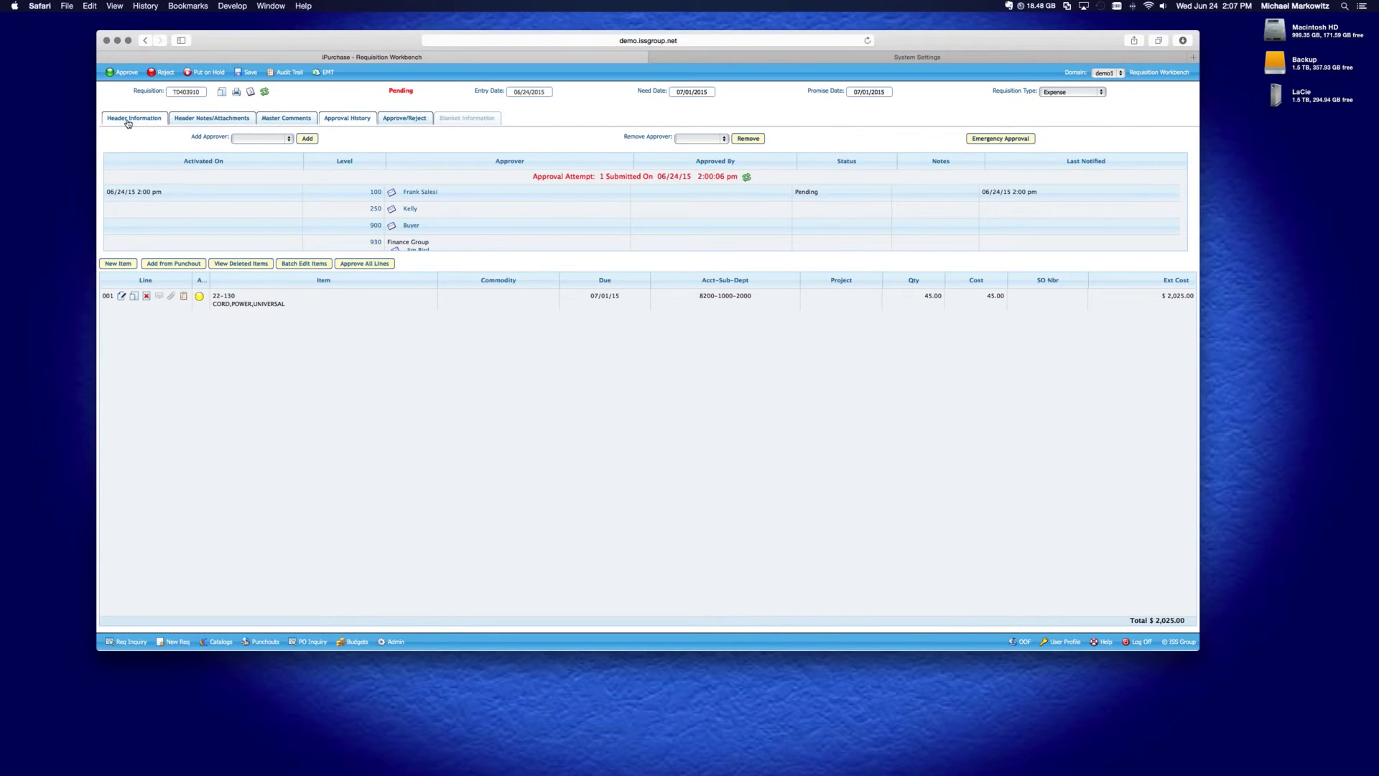
pyautogui.click(127, 122)
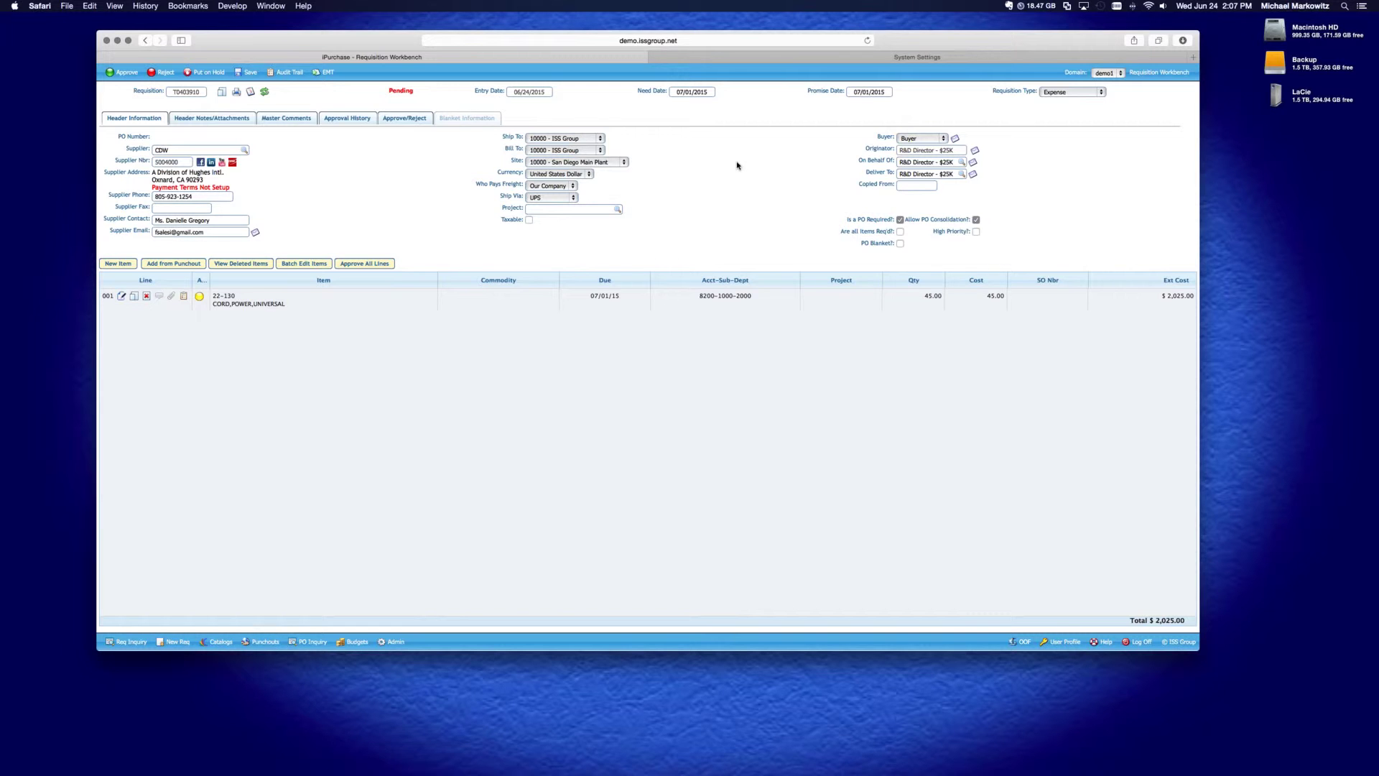
# Step: Go back to System Settings and display the ALLOW_BATCH_PO parameter
pyautogui.click(766, 59)
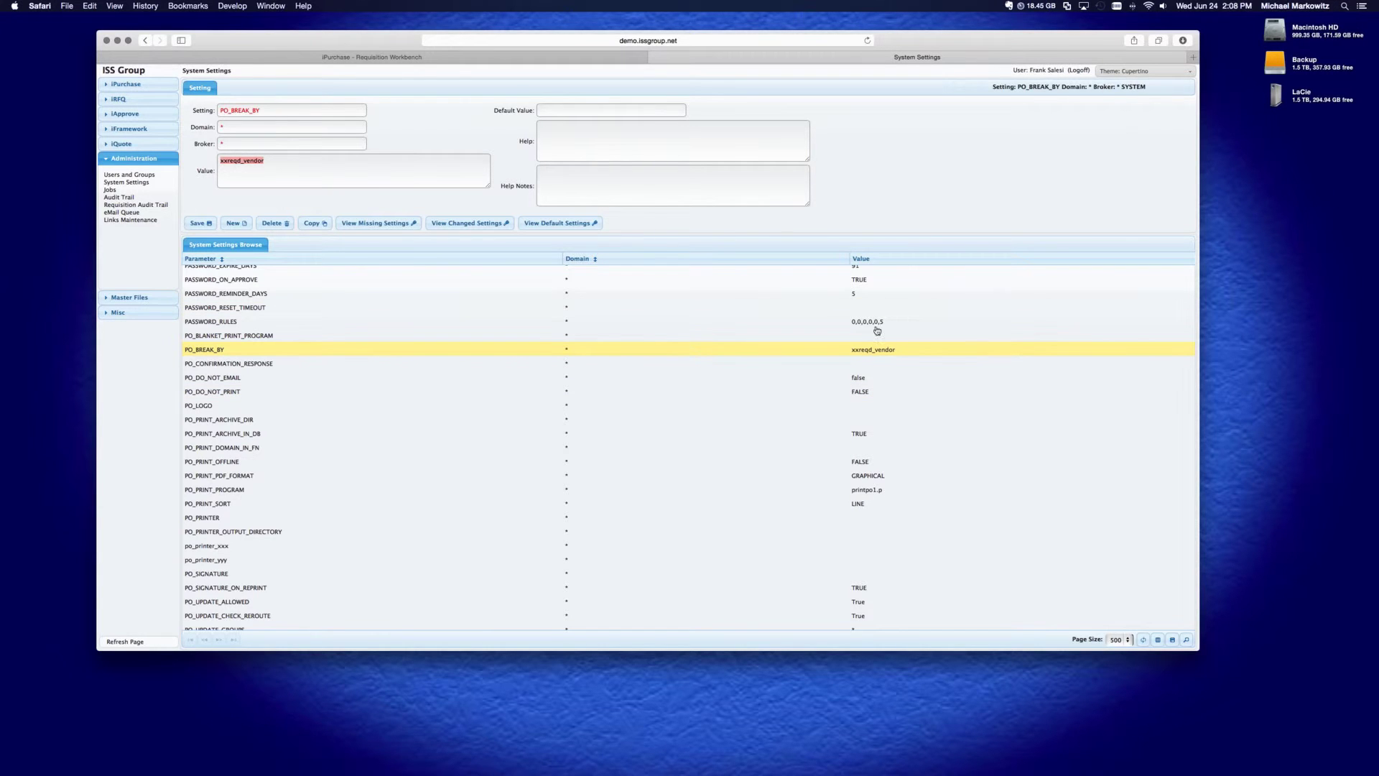
pyautogui.scroll(10, 596, 357)
pyautogui.scroll(5, 596, 356)
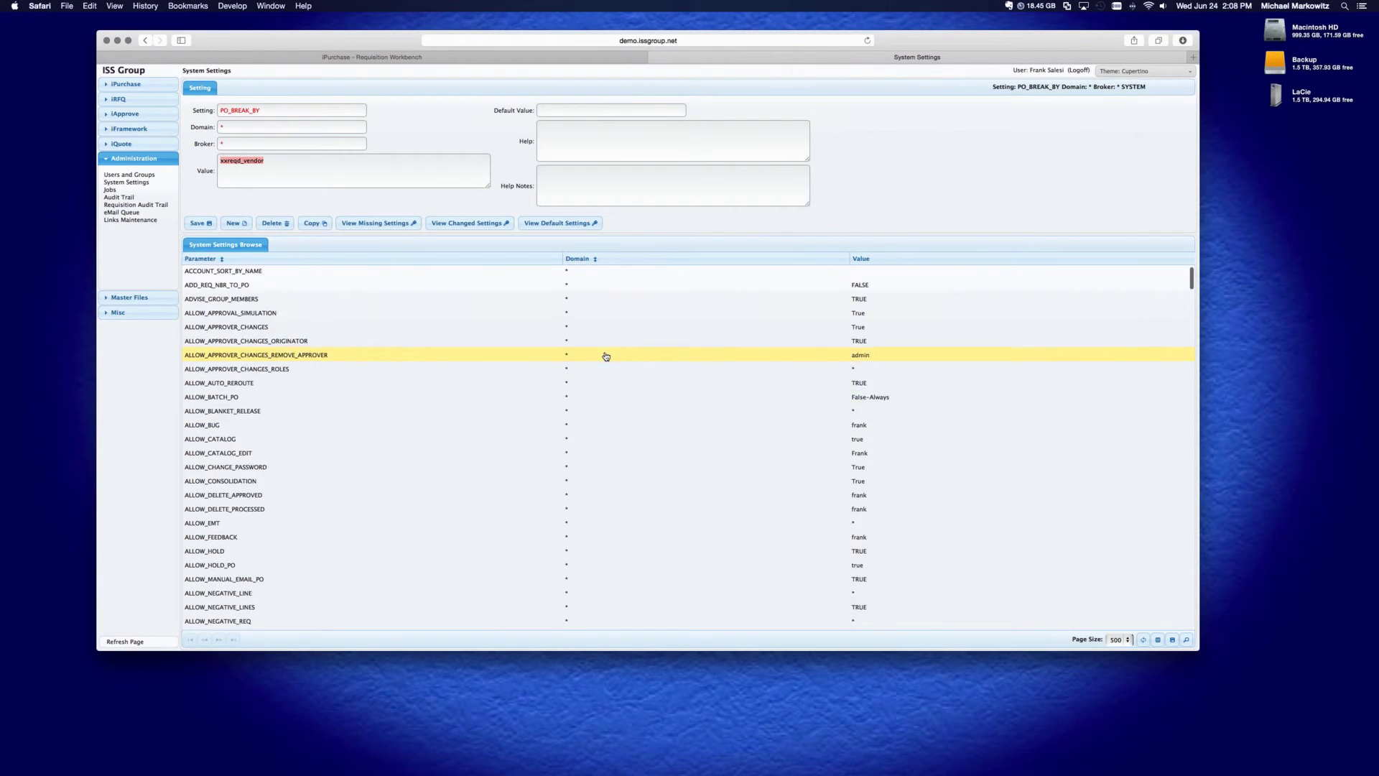
pyautogui.click(257, 414)
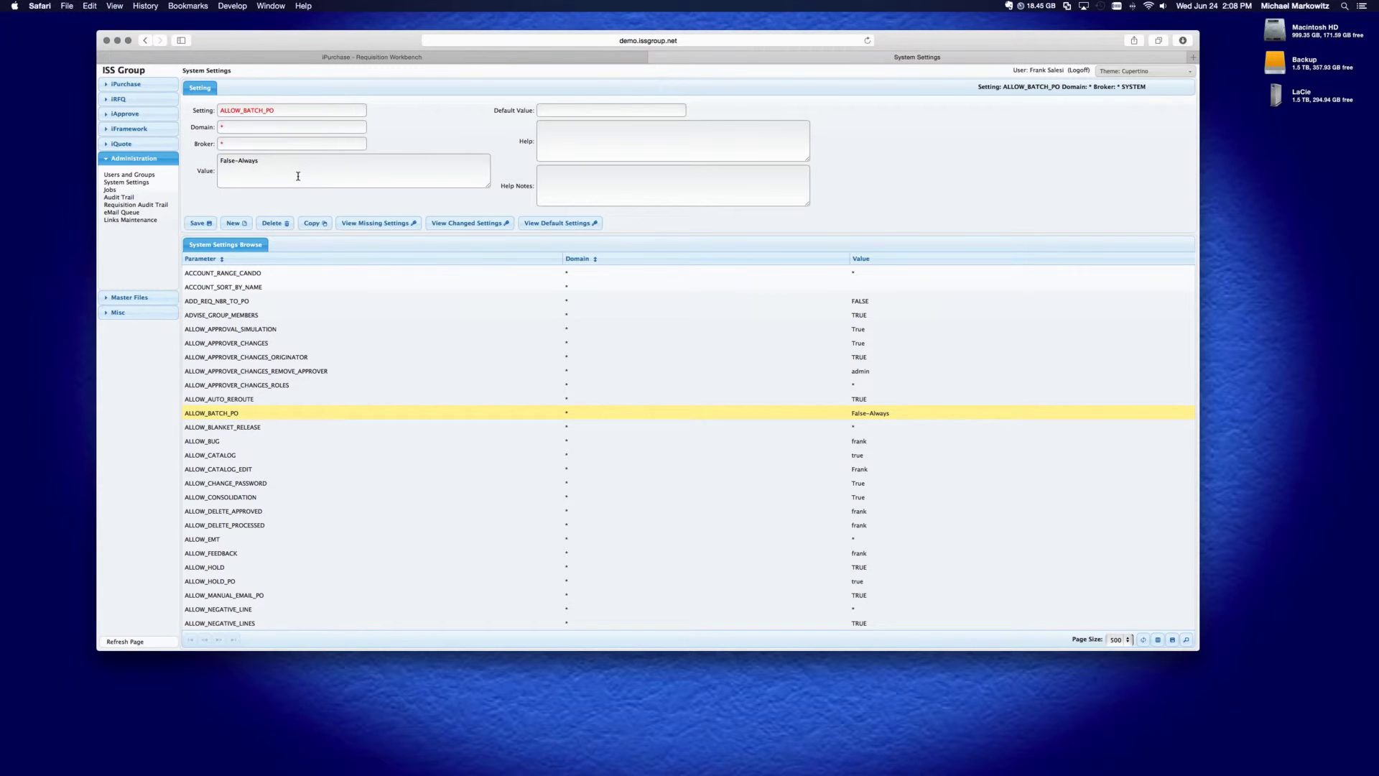
# Step: Find and display the BATCH_CREATE_PO_GROUPS parameter in System Settings
pyautogui.scroll(-10, 296, 421)
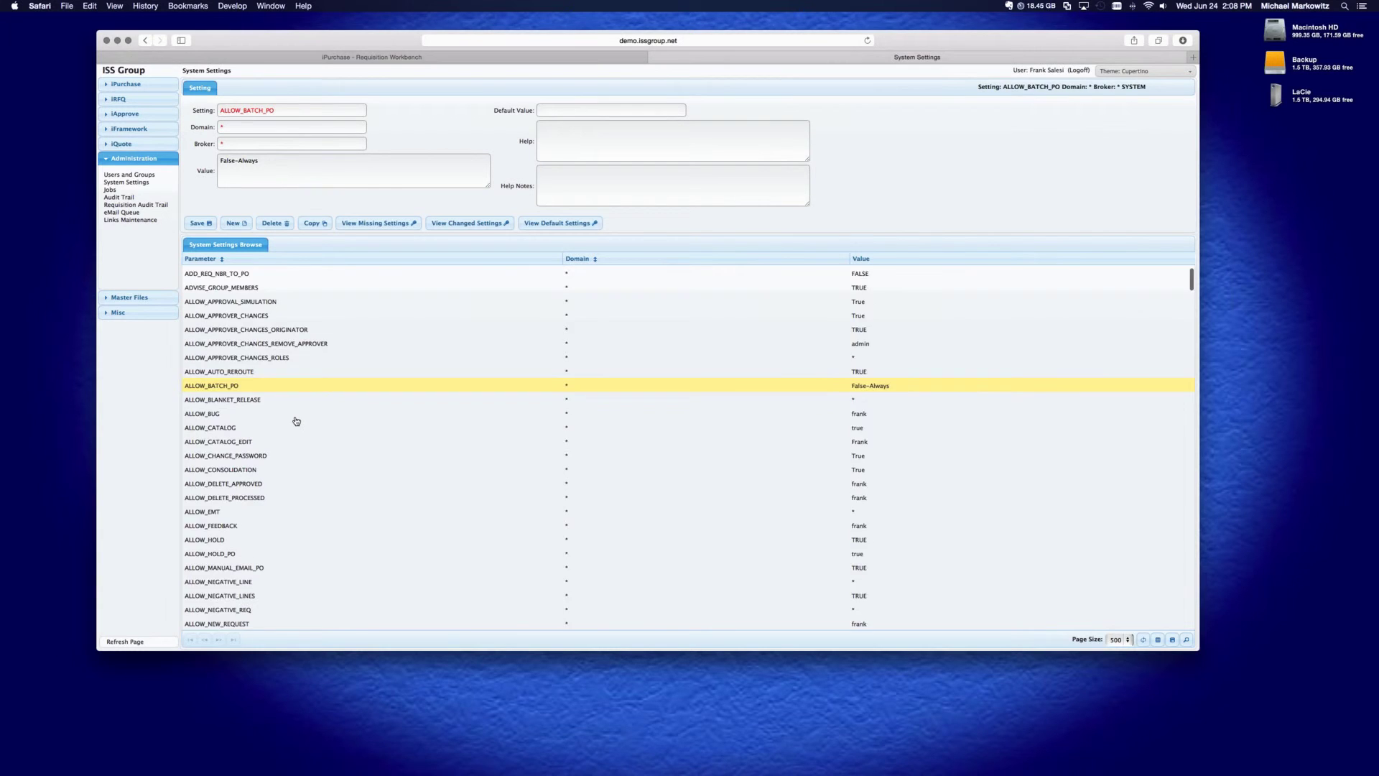
pyautogui.scroll(-15, 295, 421)
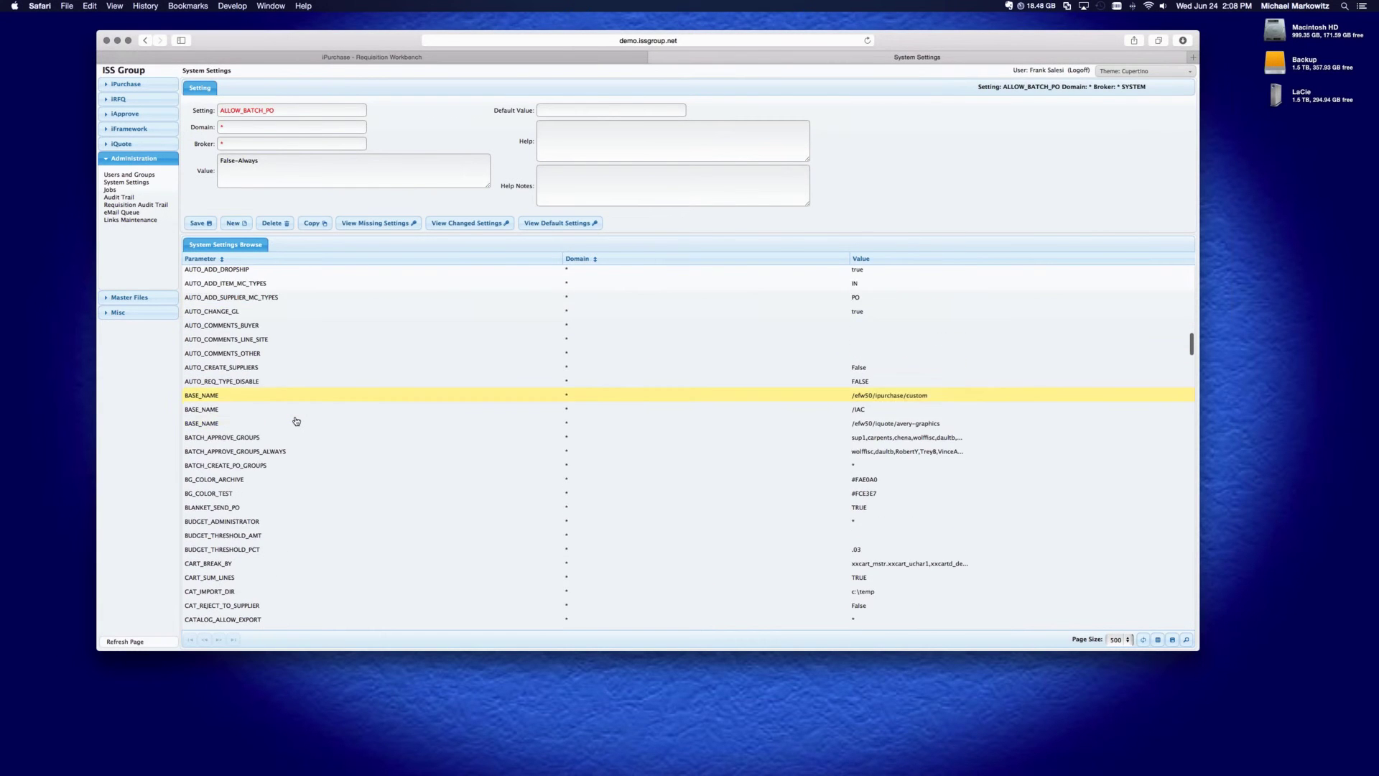
pyautogui.scroll(-3, 296, 421)
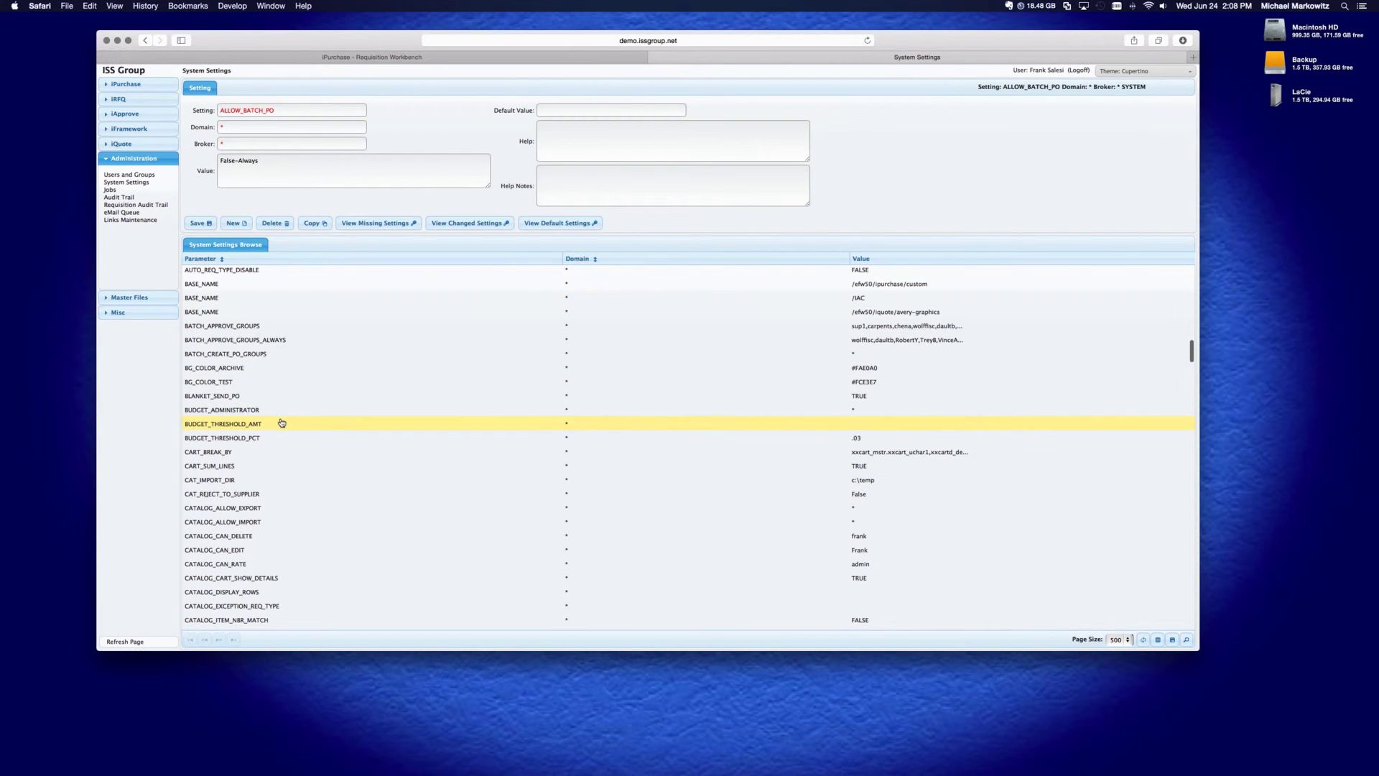
pyautogui.click(248, 355)
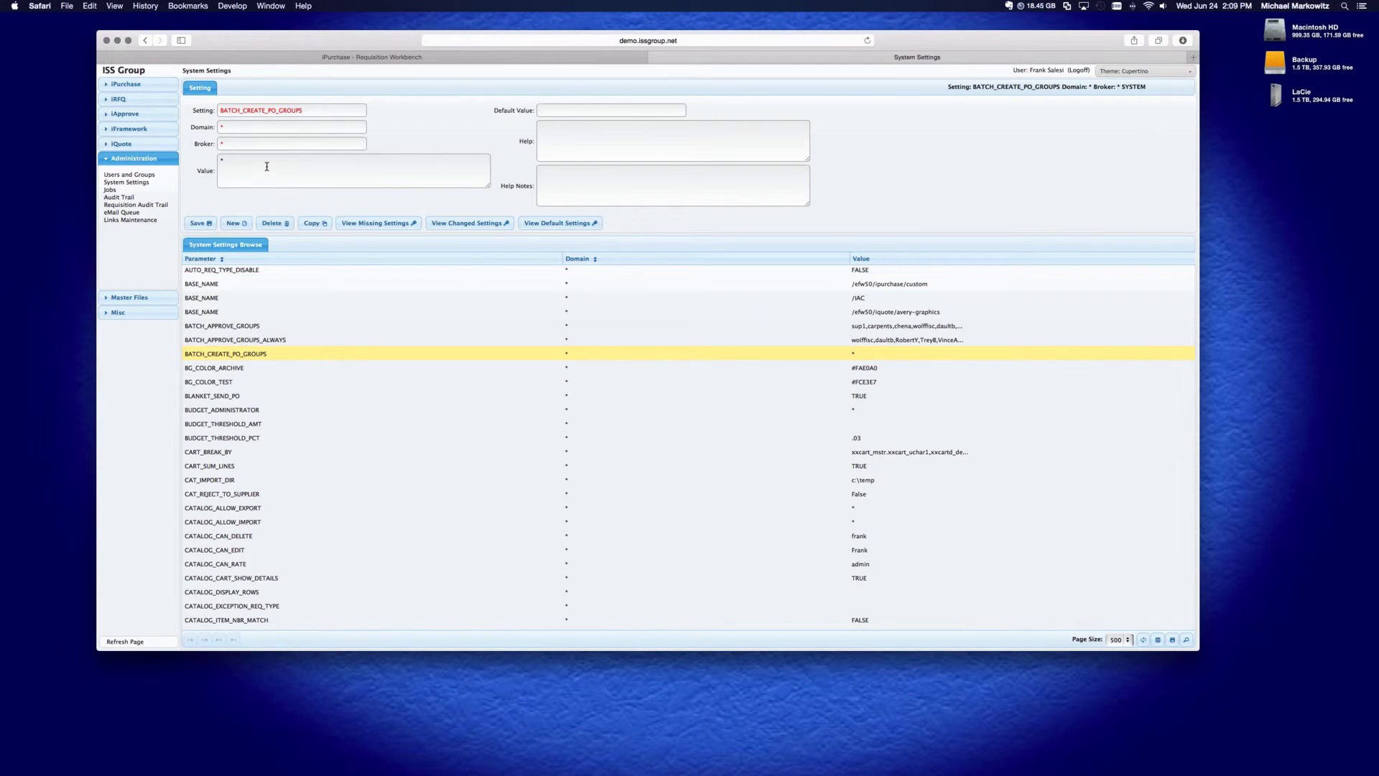
# Step: Open the CDW Punchout record in Supplier Punchouts and review its Allow Batch PO options, keeping TRUE-ALWAYS-CONSOLIDATE selected
pyautogui.click(127, 85)
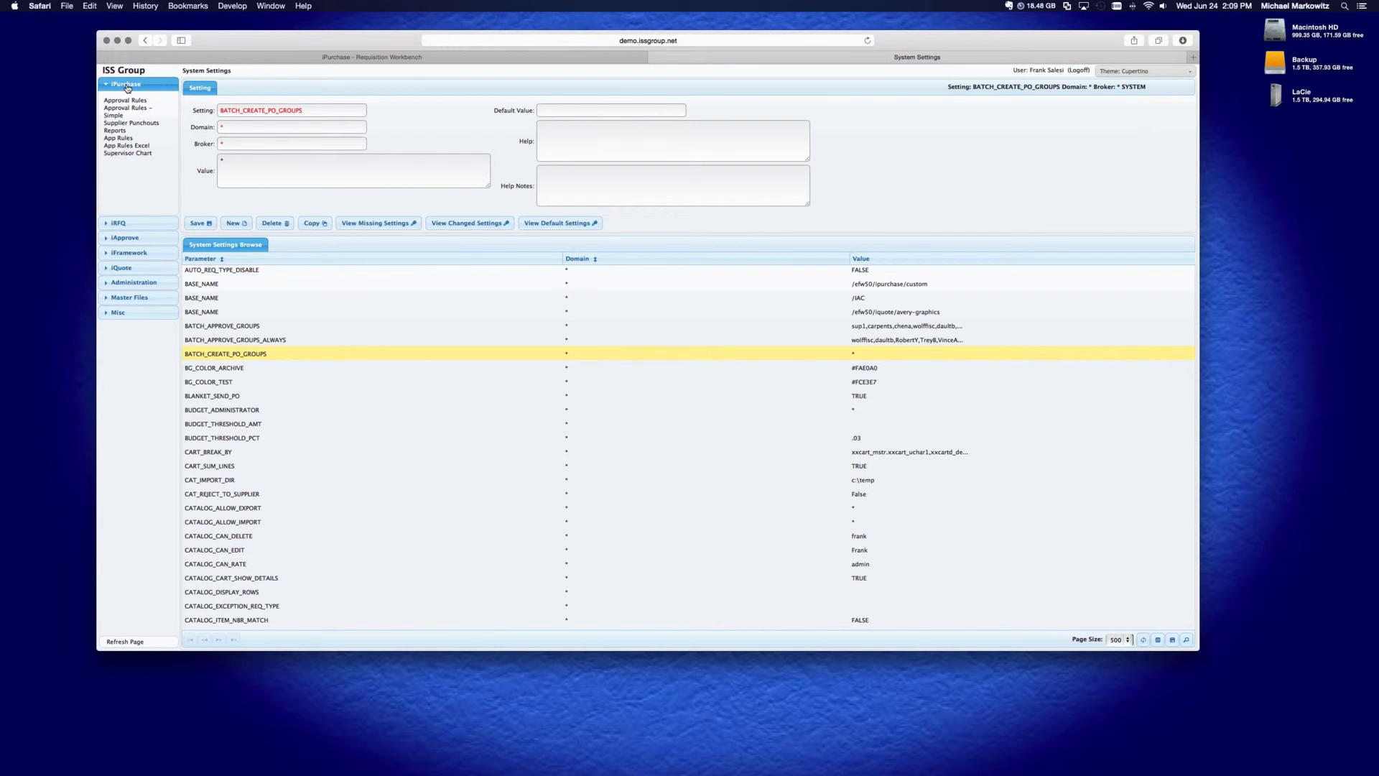
pyautogui.click(132, 123)
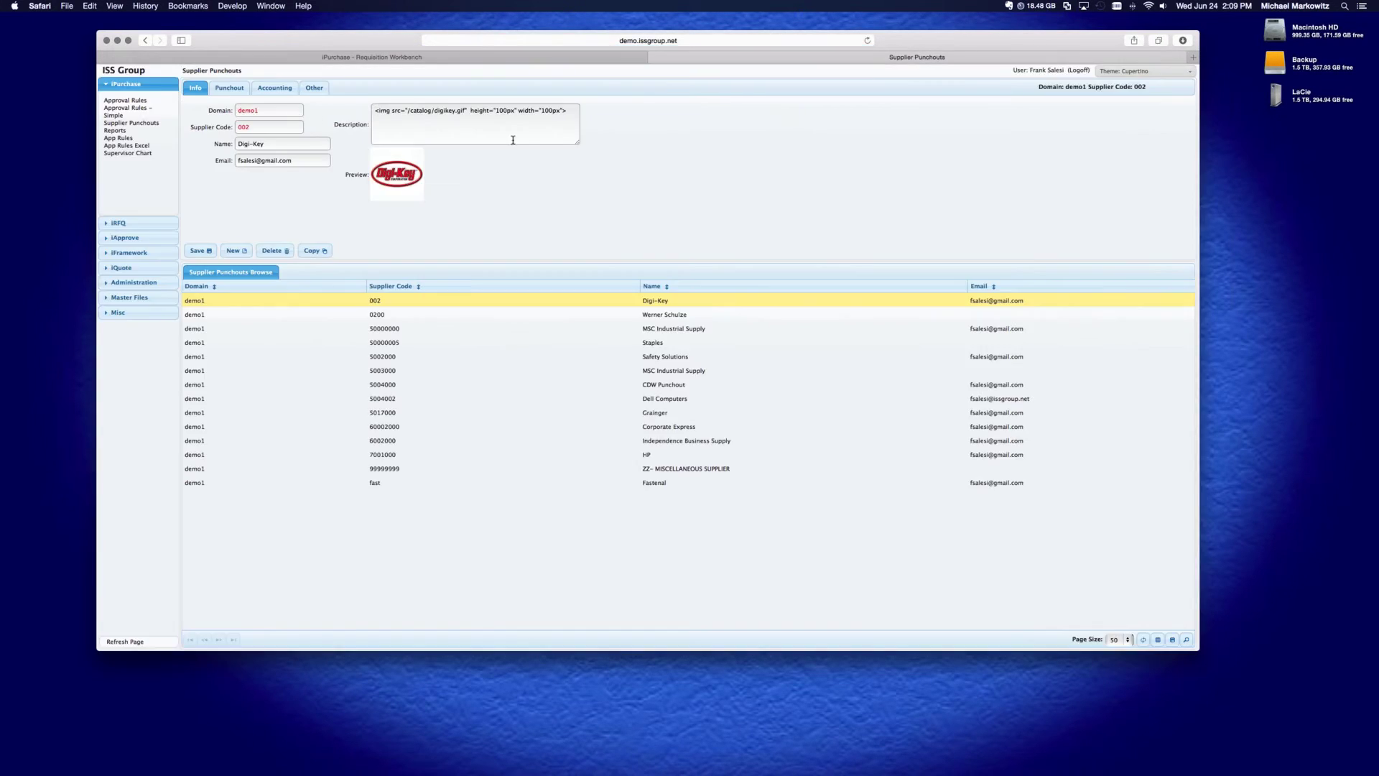
pyautogui.click(677, 389)
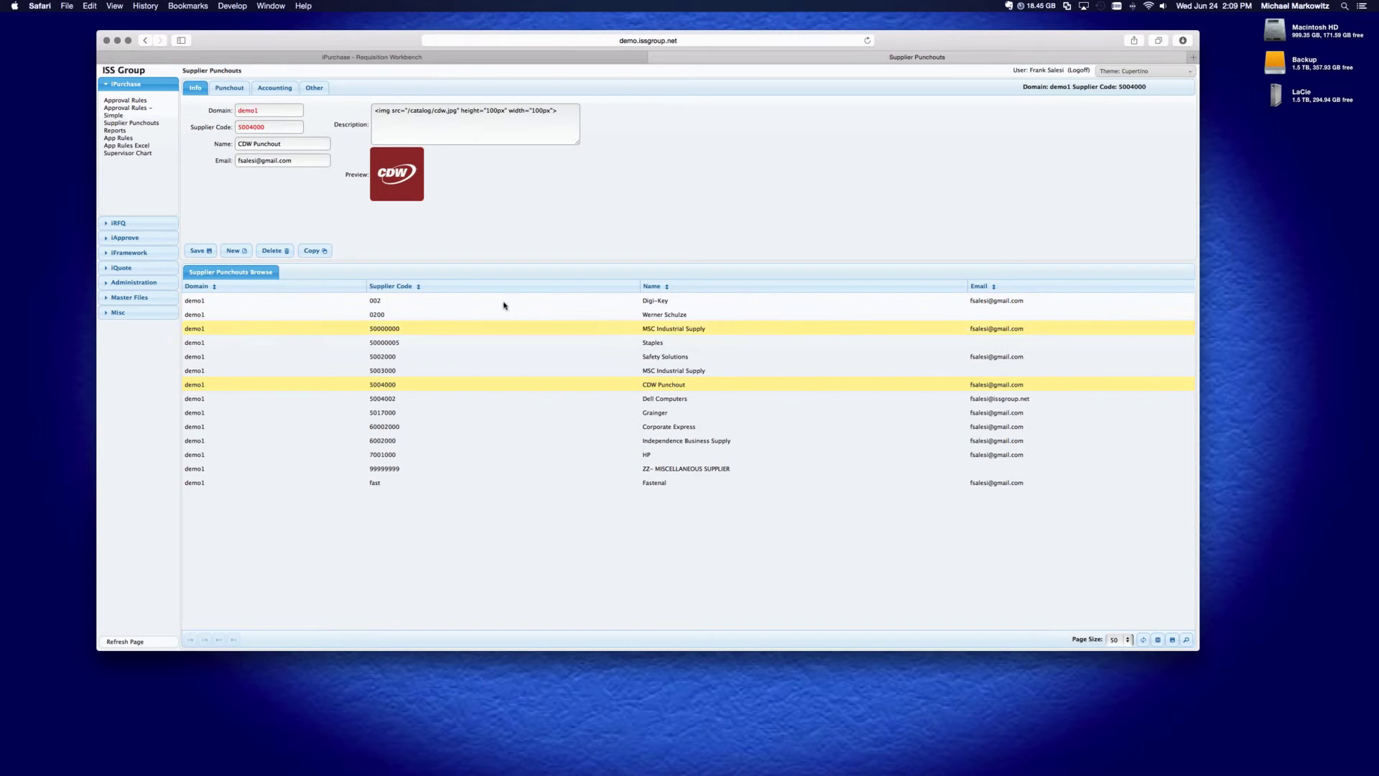
pyautogui.click(319, 88)
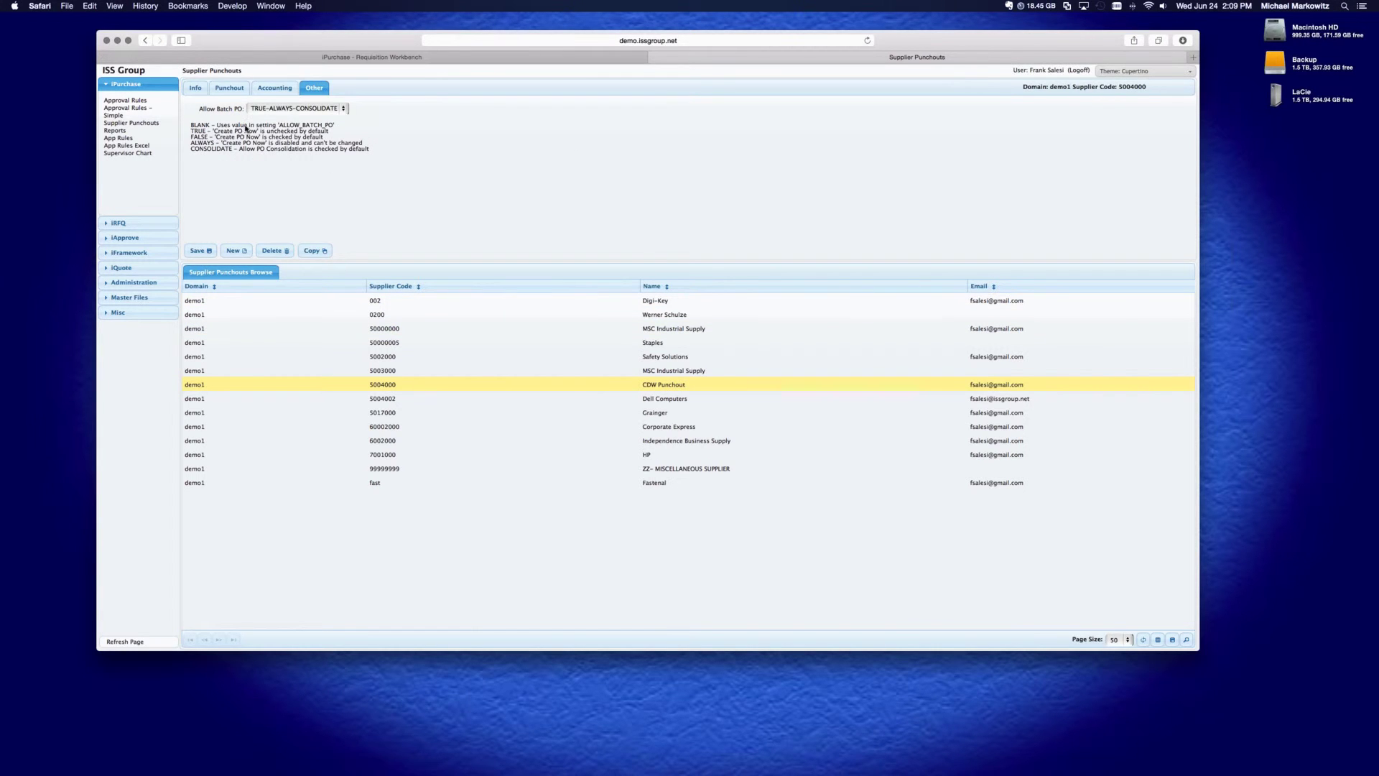
pyautogui.click(335, 110)
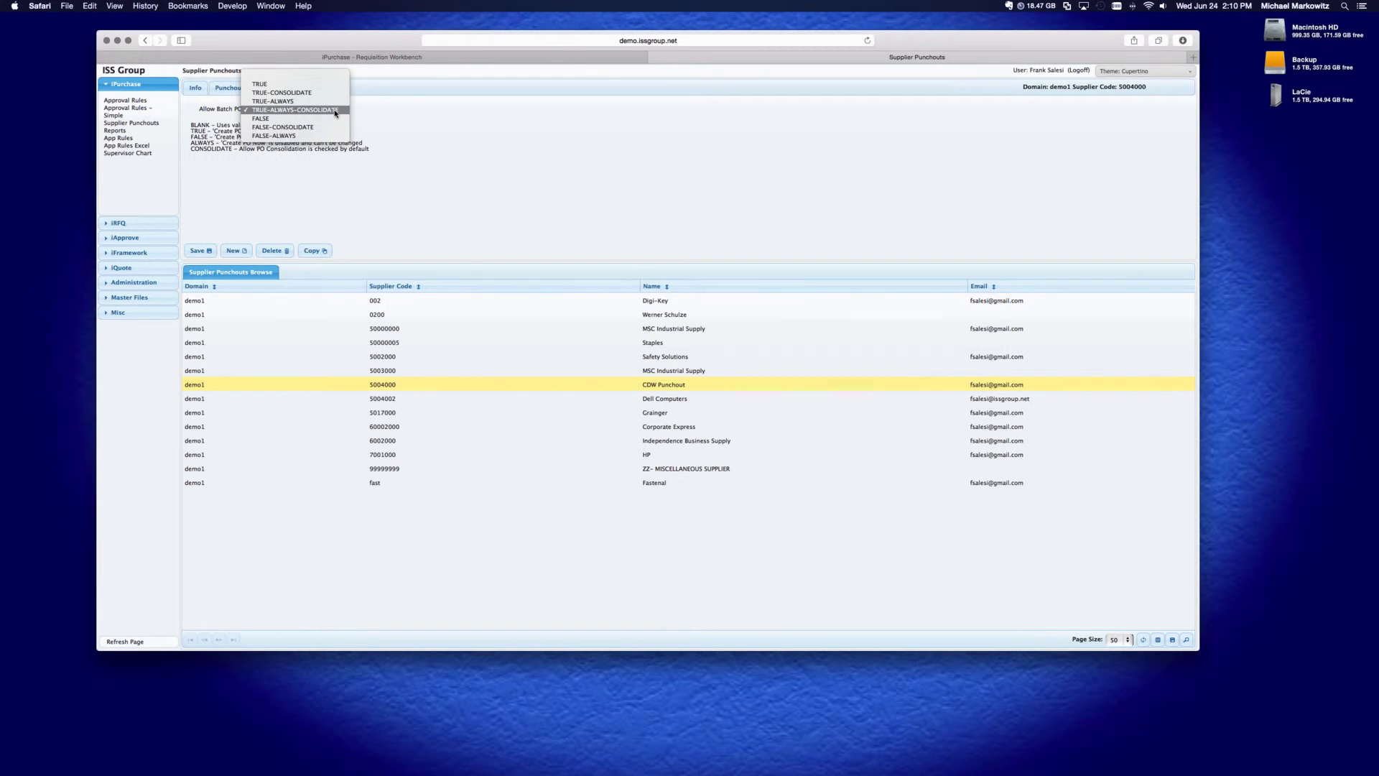
pyautogui.click(334, 112)
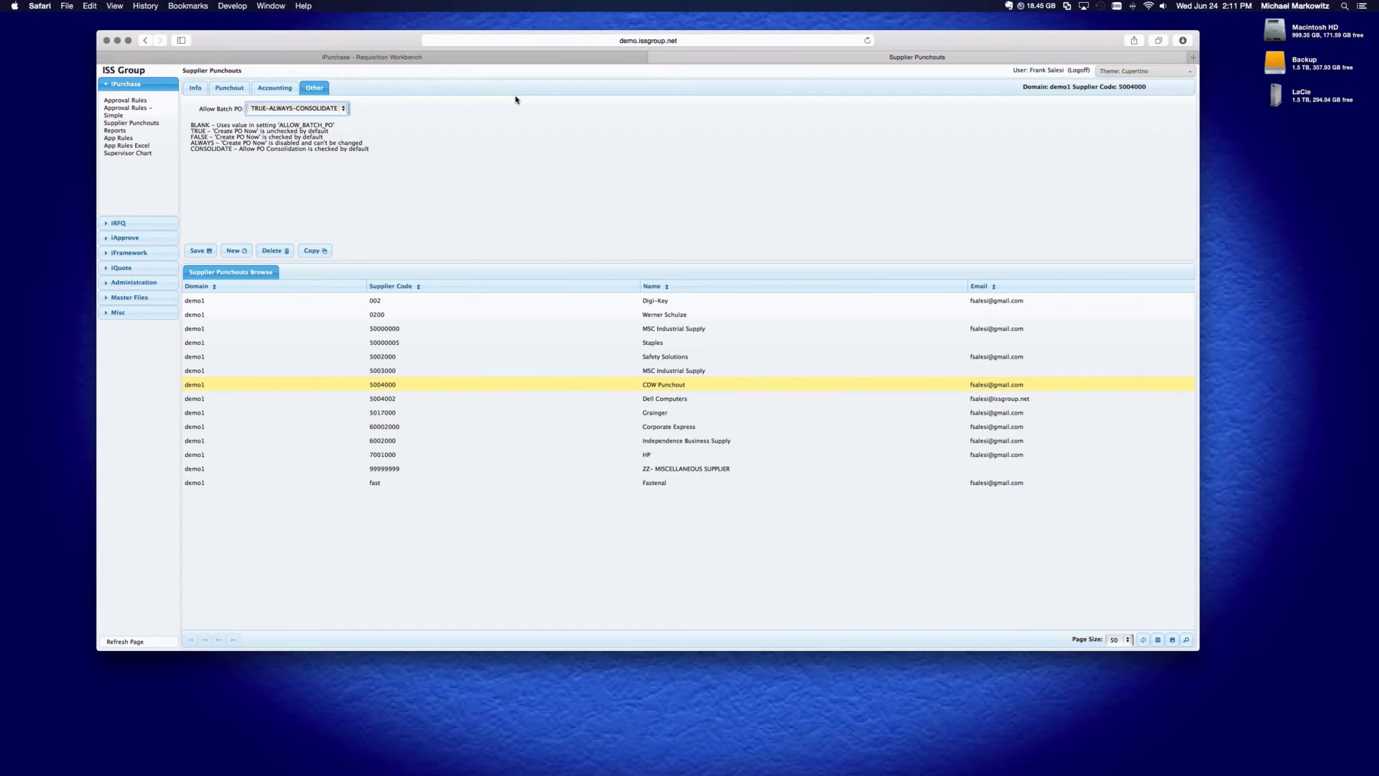
# Step: Compare the requisition's Allow PO Consolidation and Create PO Now values with the Allow Batch PO setting of CDW Punchout
pyautogui.click(553, 59)
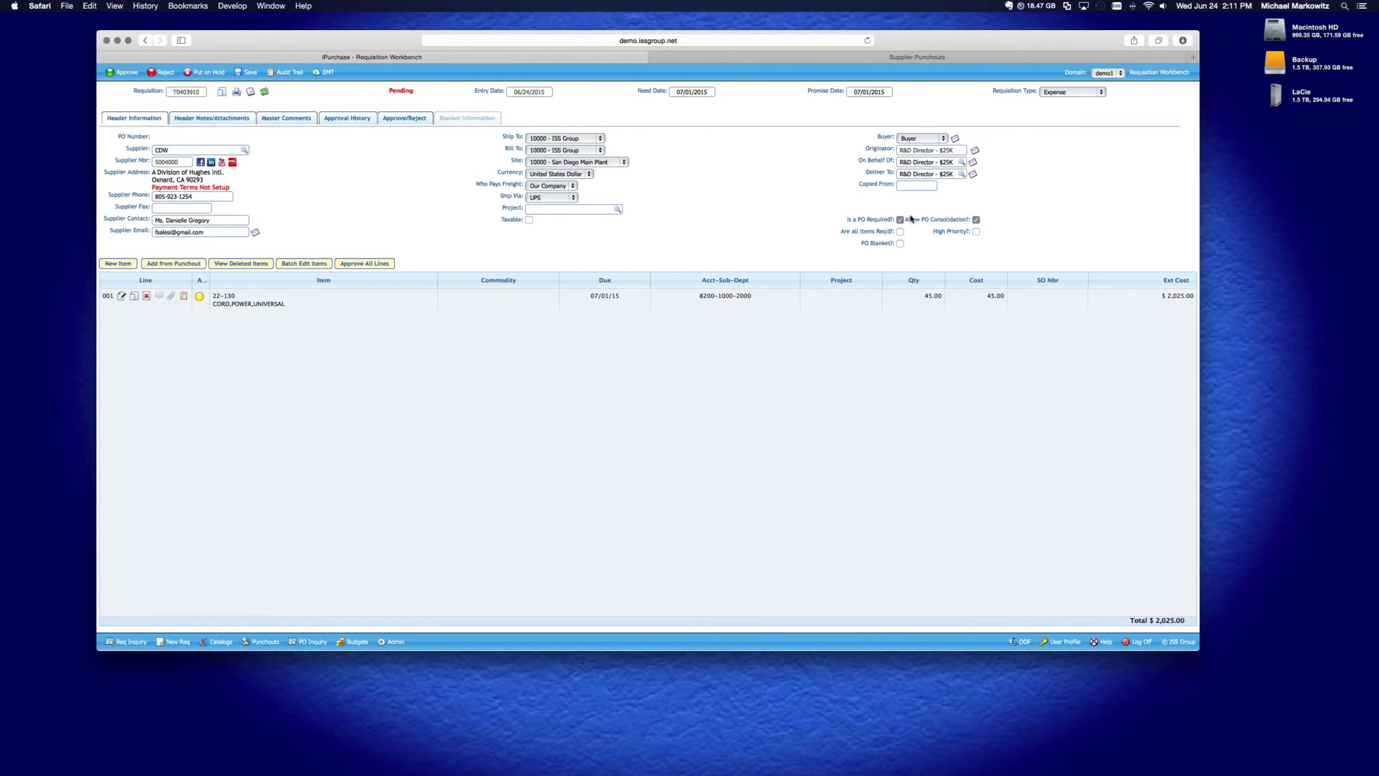
pyautogui.click(403, 118)
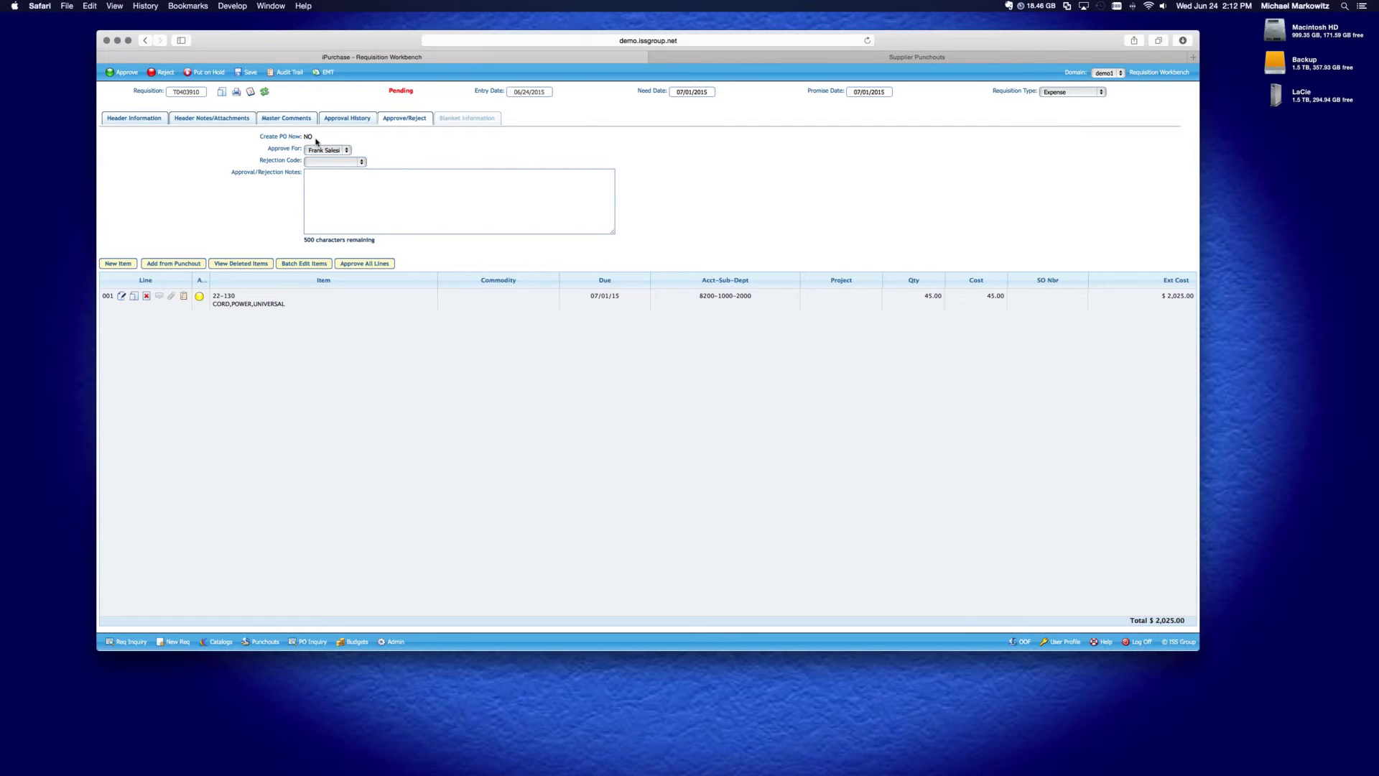
pyautogui.click(722, 56)
pyautogui.click(196, 87)
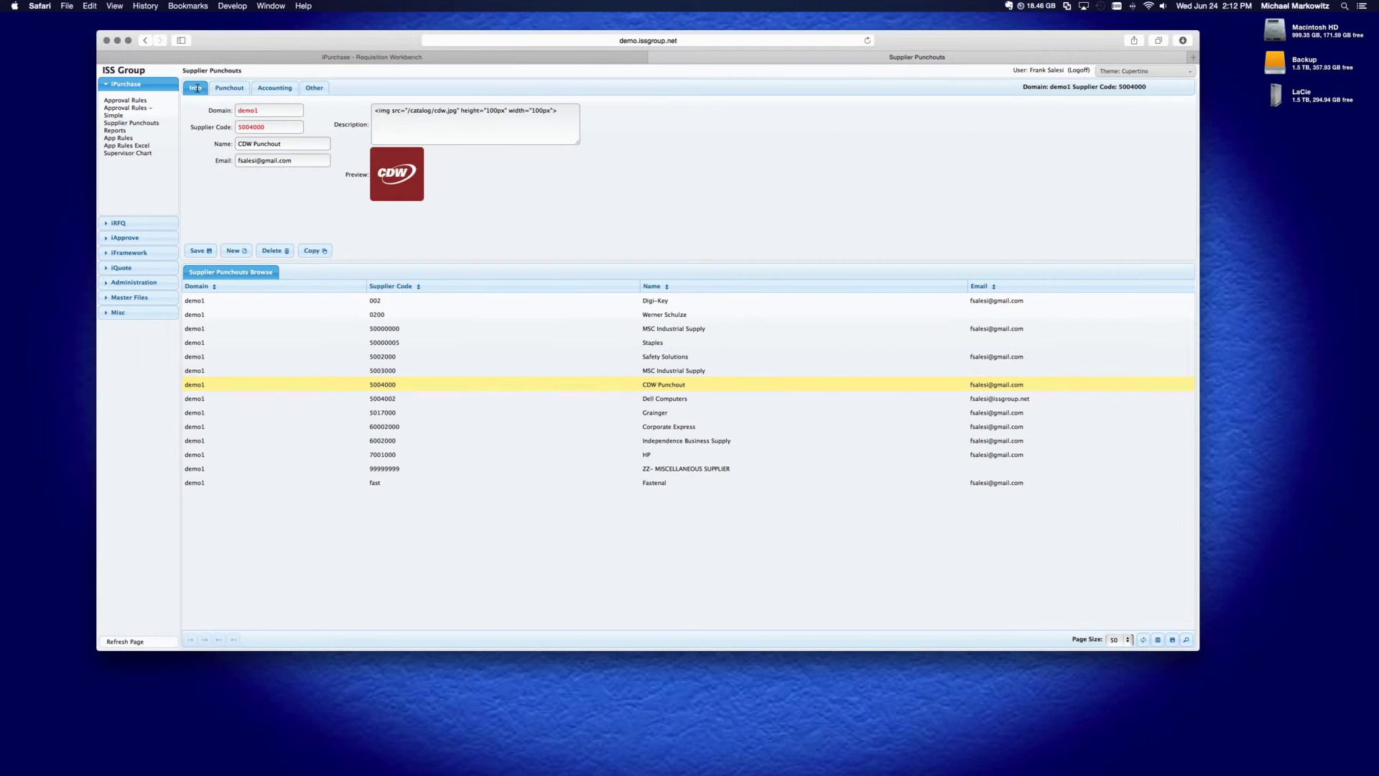
pyautogui.click(315, 88)
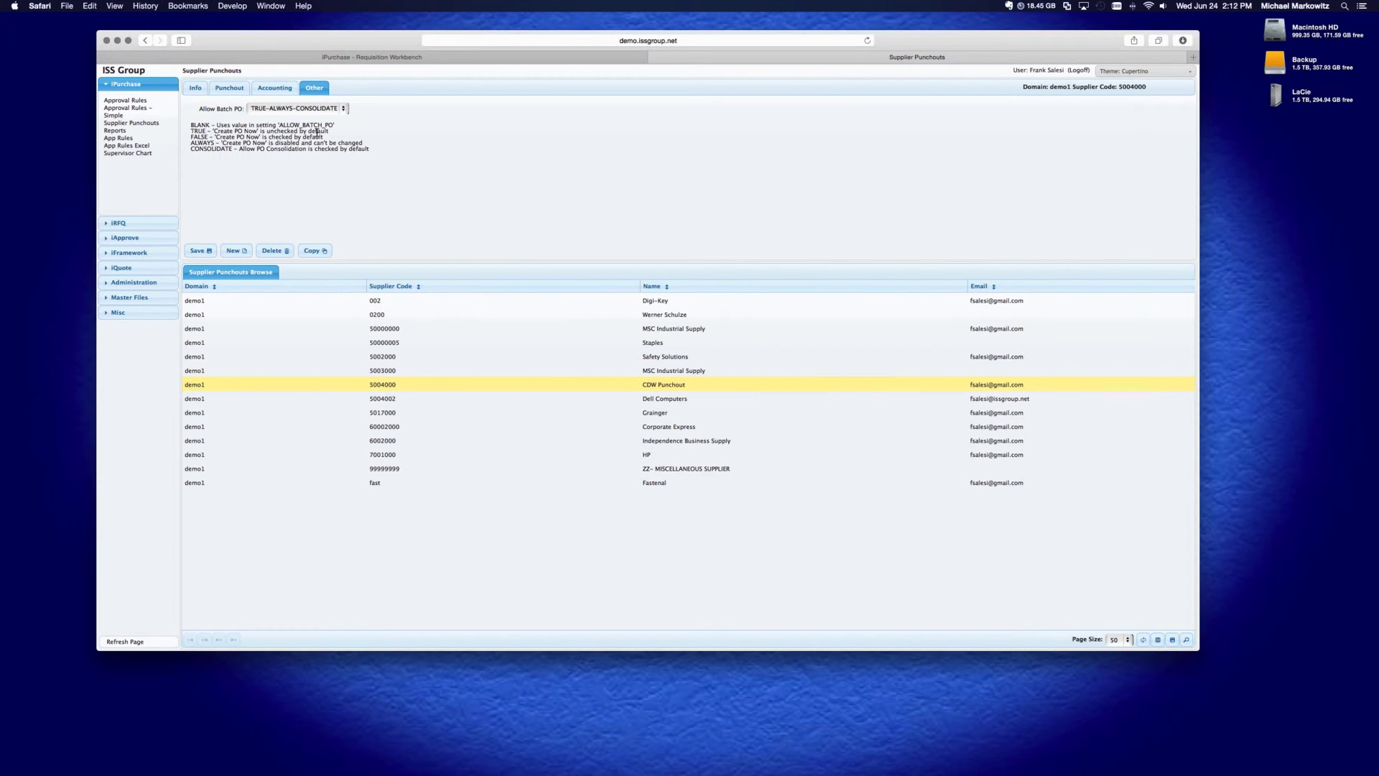
# Step: Return to the requisition and review its header information, master comments, and header notes and attachments
pyautogui.click(344, 57)
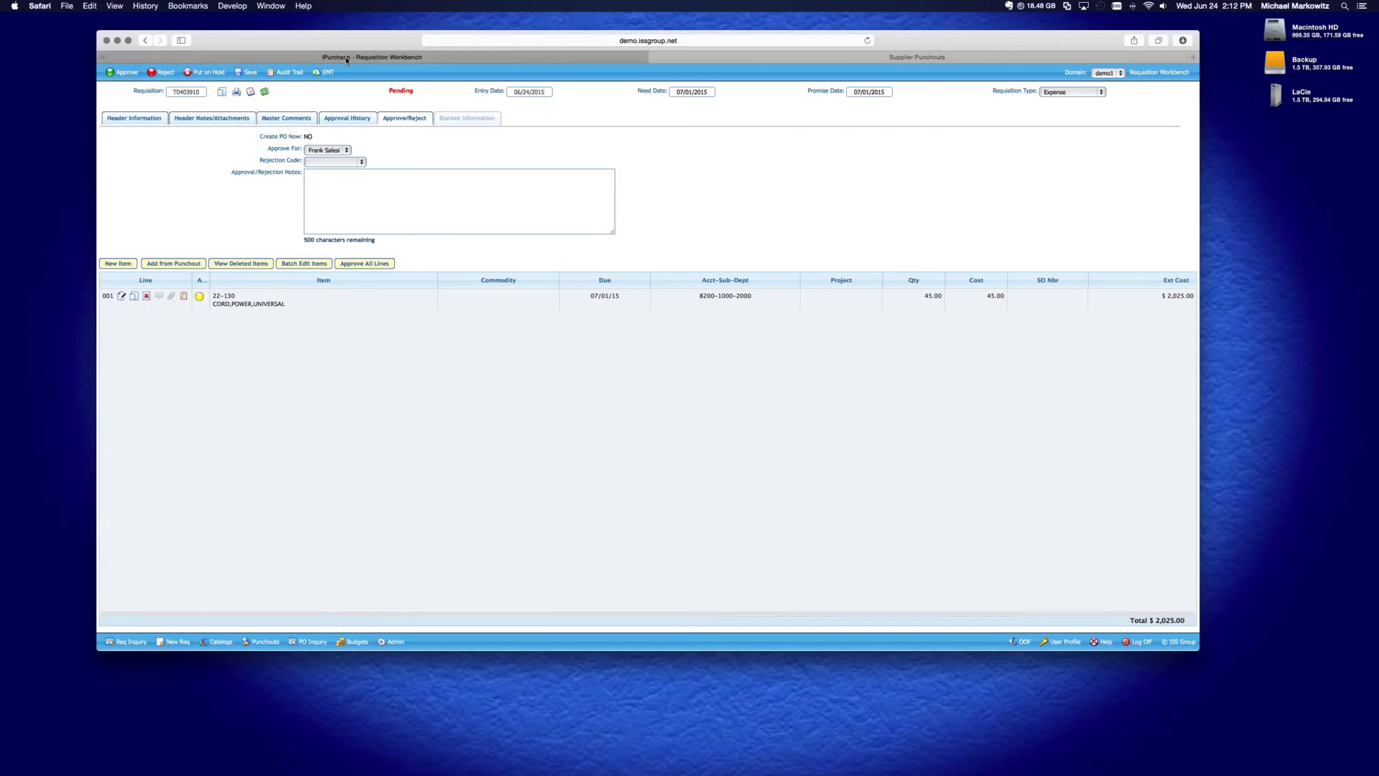
pyautogui.click(146, 117)
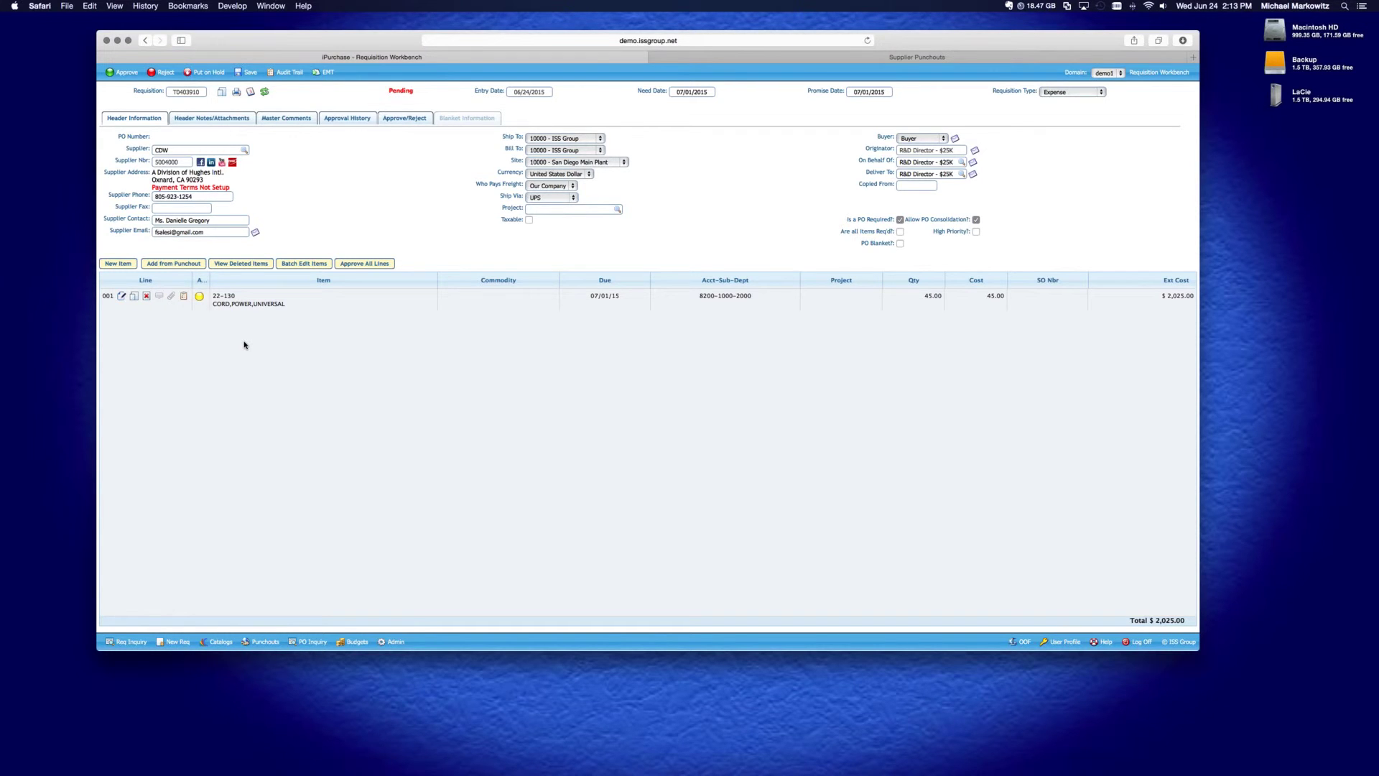
pyautogui.click(274, 120)
pyautogui.click(226, 119)
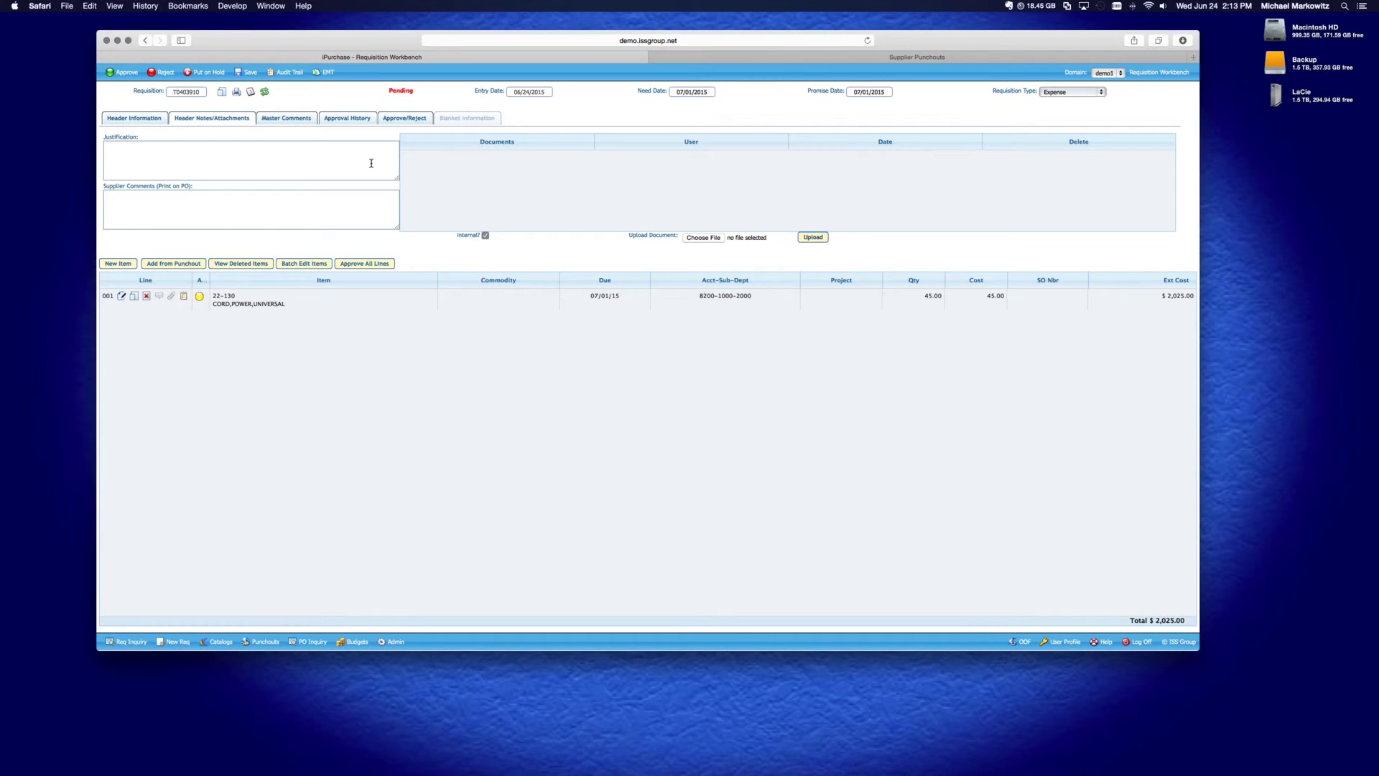
pyautogui.click(133, 117)
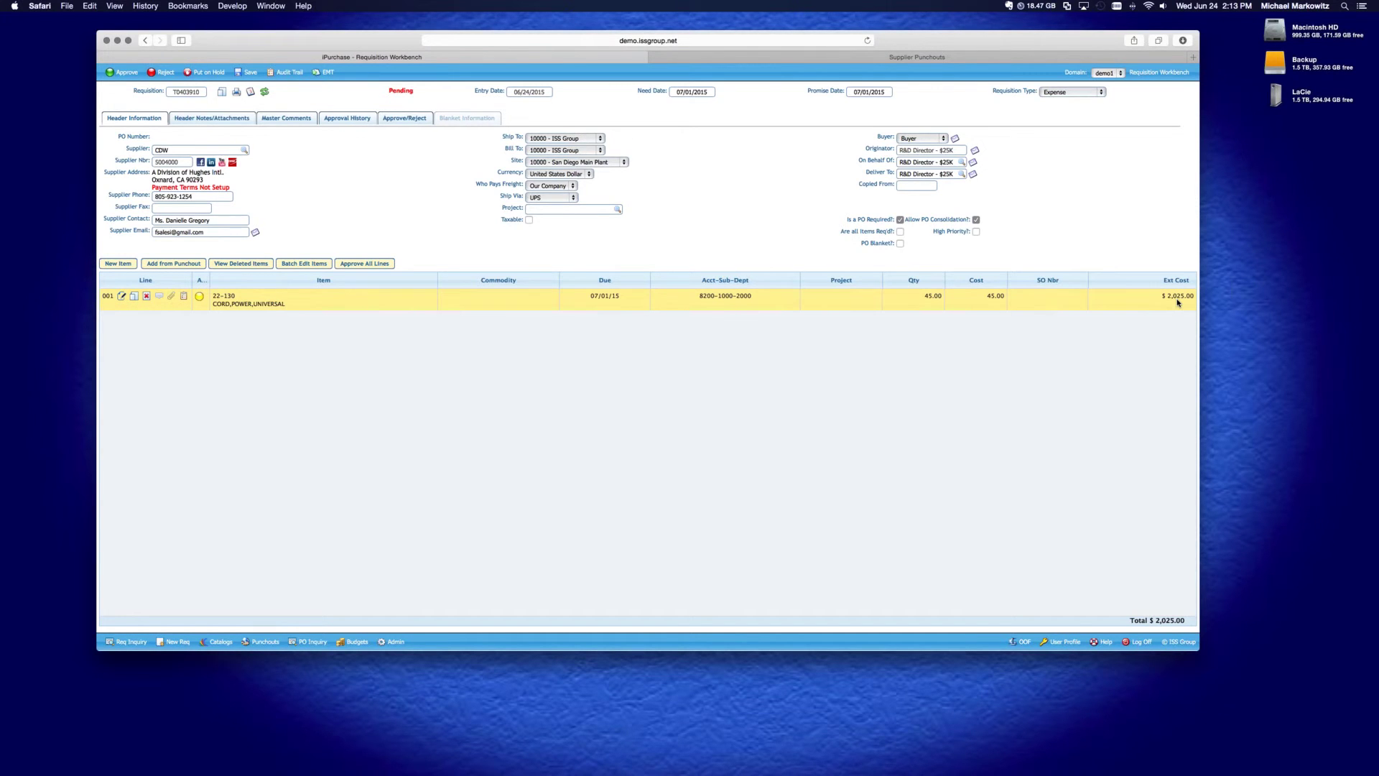
# Step: Mark requisition line 001, item 22-130, as approved and view the requisition's approval history
pyautogui.click(199, 296)
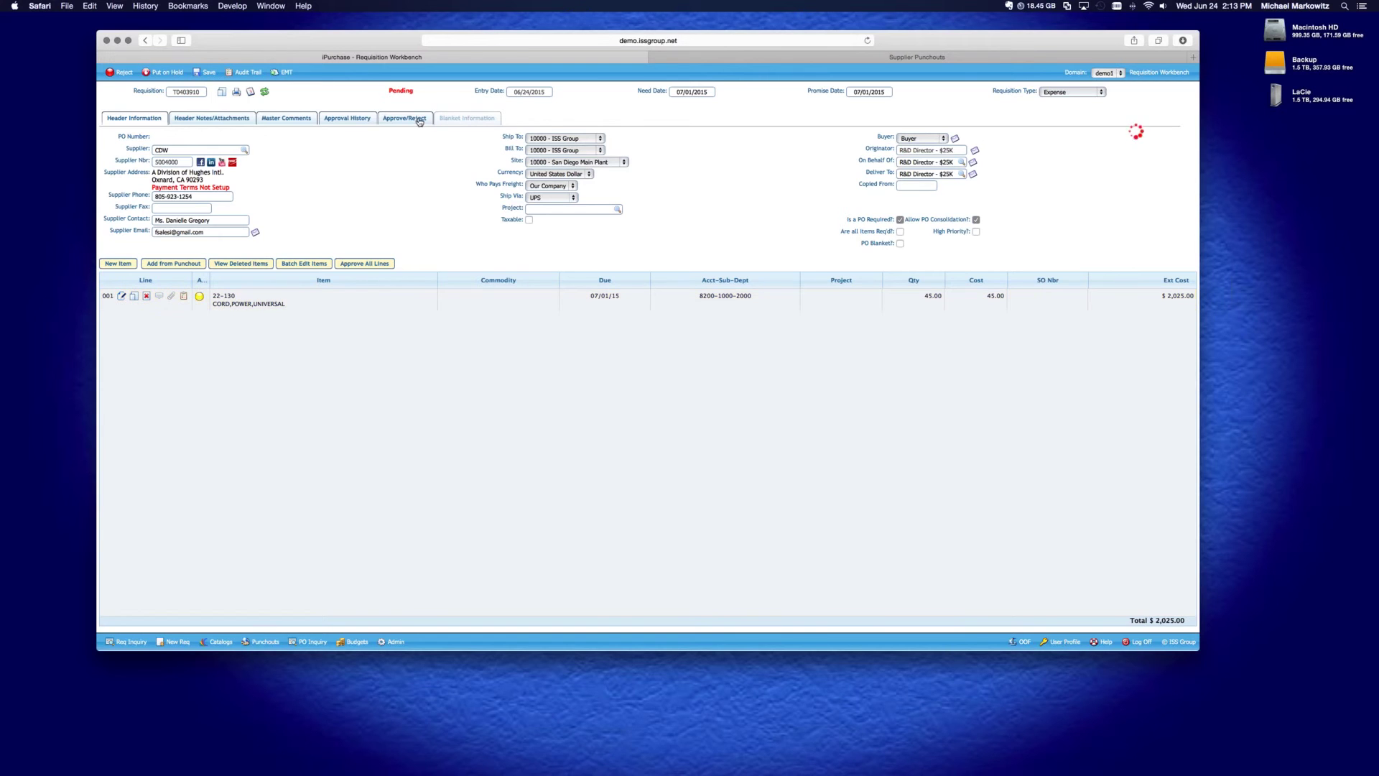
pyautogui.click(350, 119)
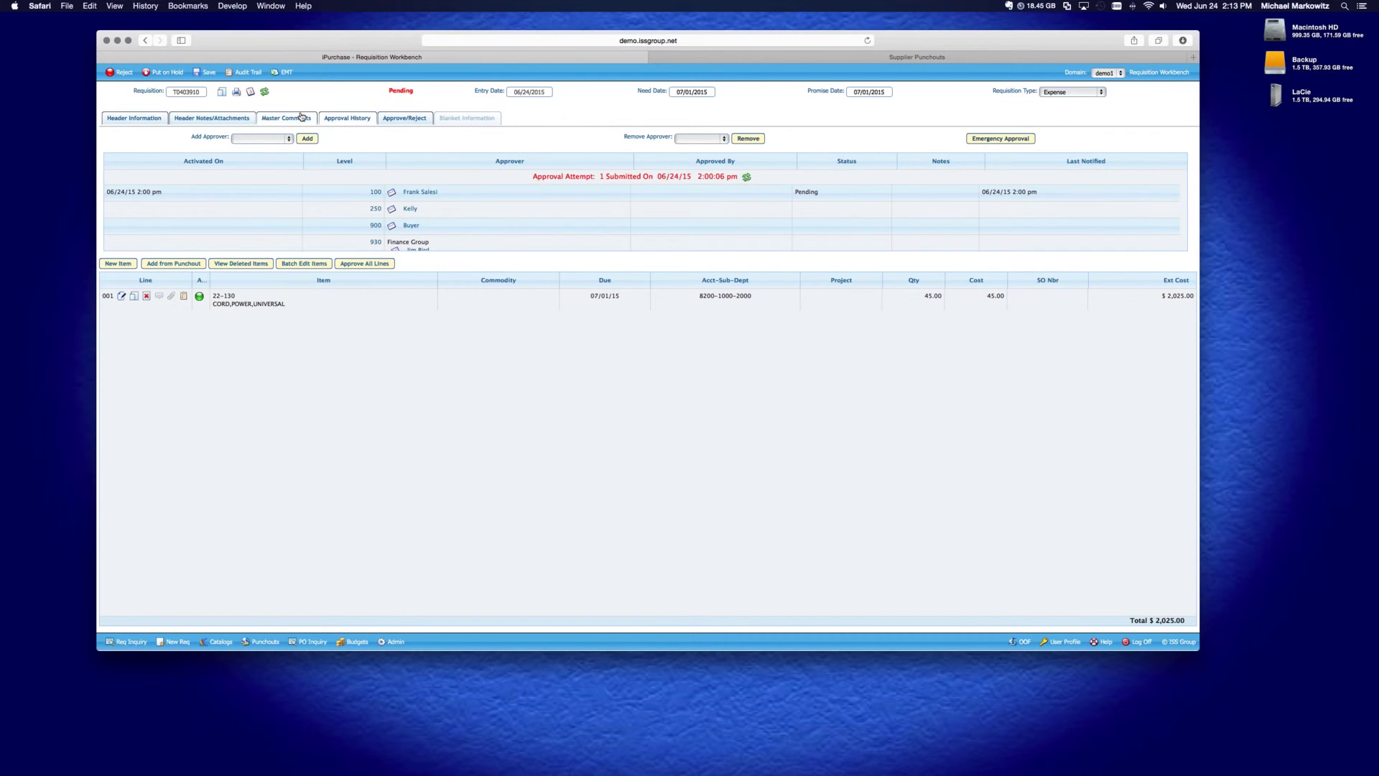
# Step: Emergency approve the open CDW requisition for item 22-130, bypassing all remaining approvers
pyautogui.click(1009, 139)
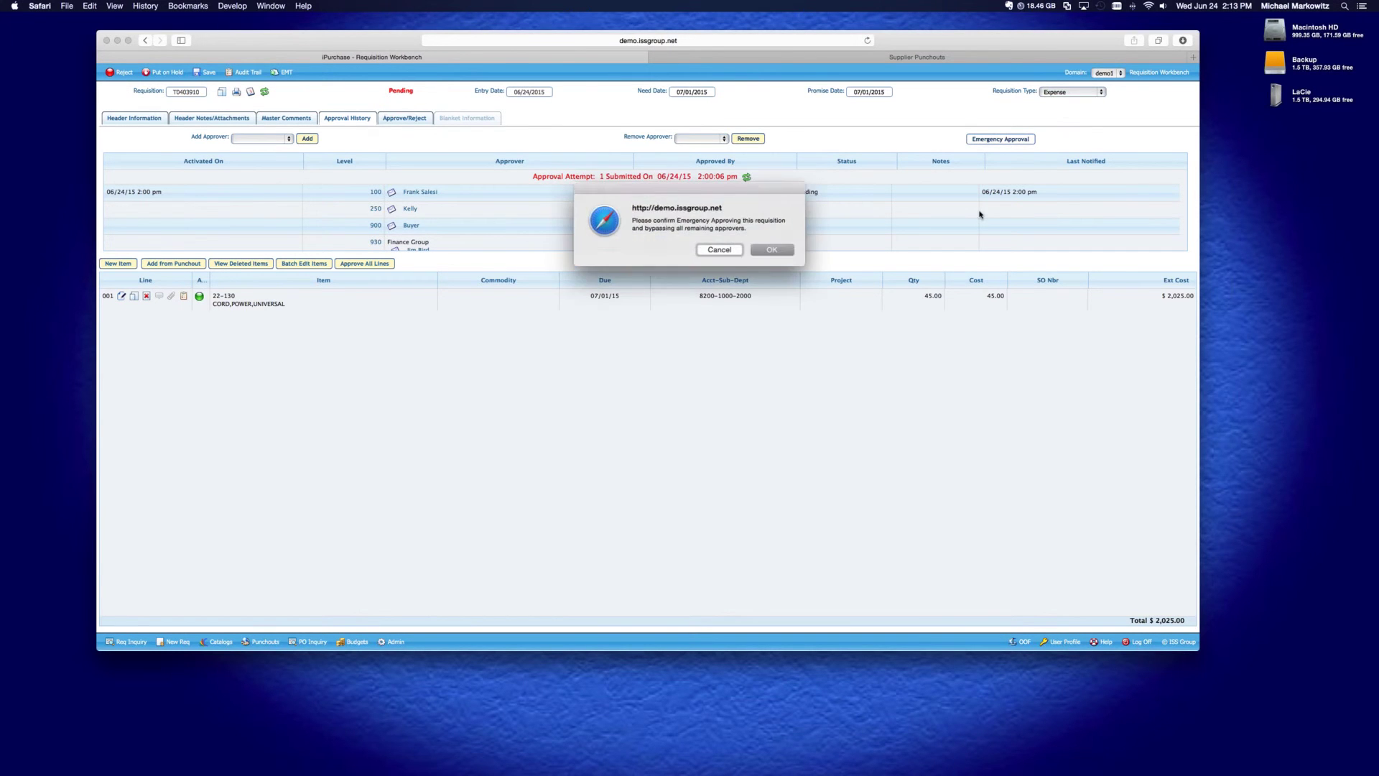
pyautogui.click(776, 252)
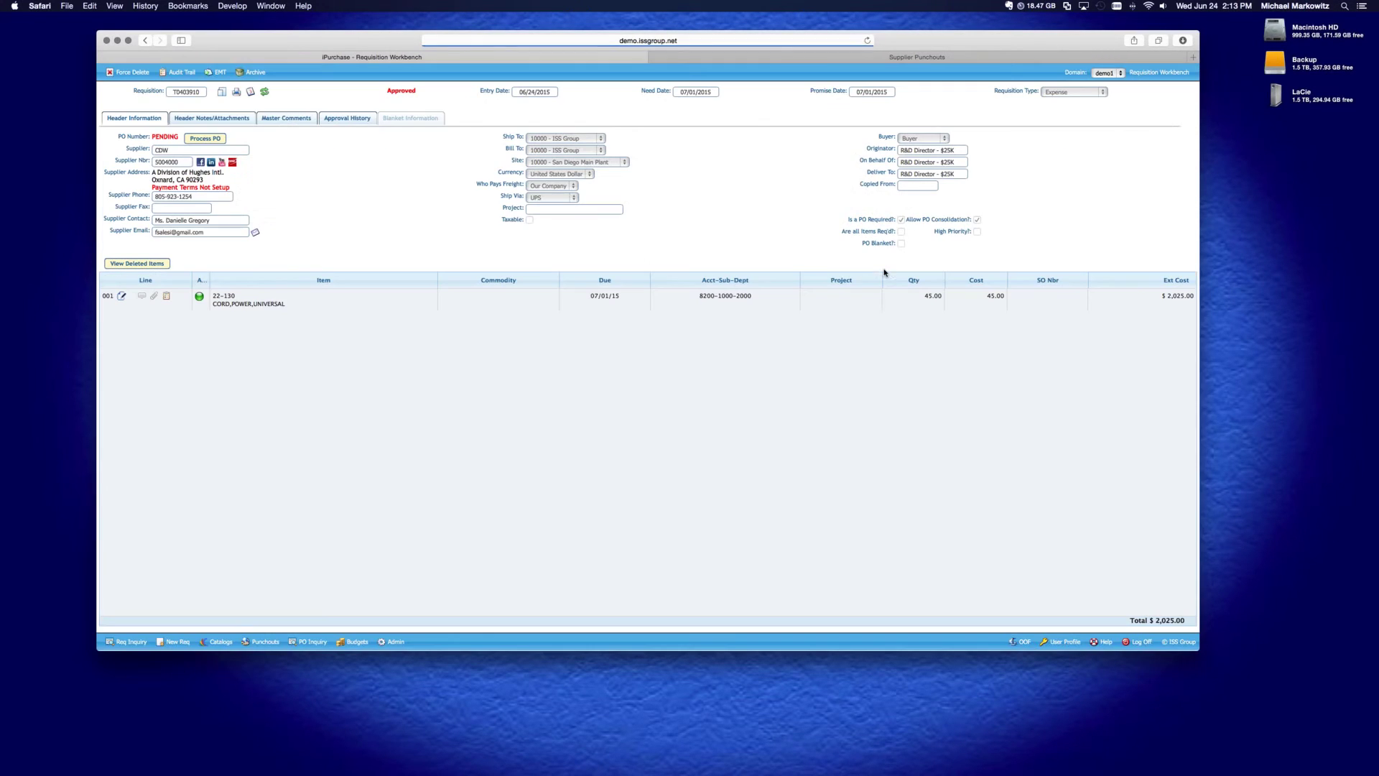
# Step: Open the pending $5,625.00 CDW requisition for item 22-110, emergency approve it, and check its approval history and header information
pyautogui.click(129, 642)
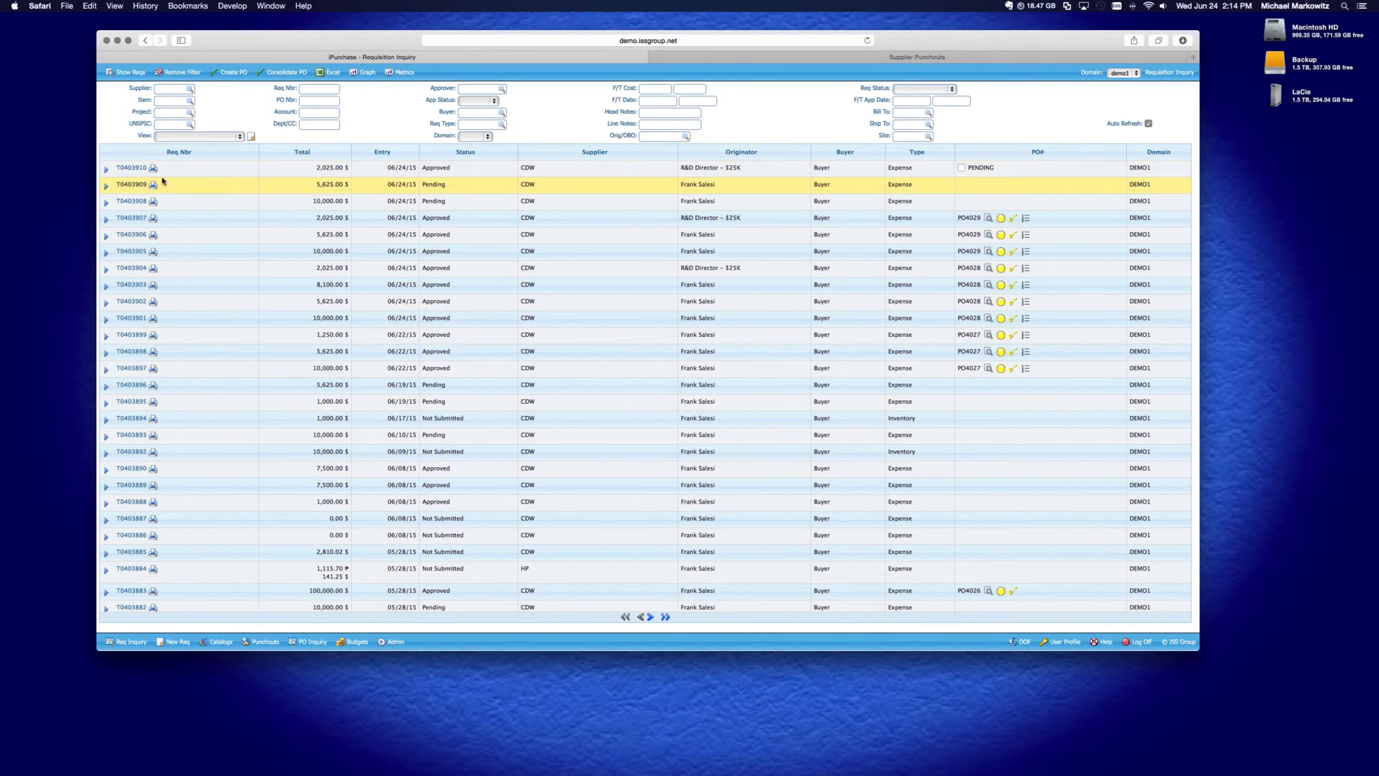
pyautogui.click(126, 184)
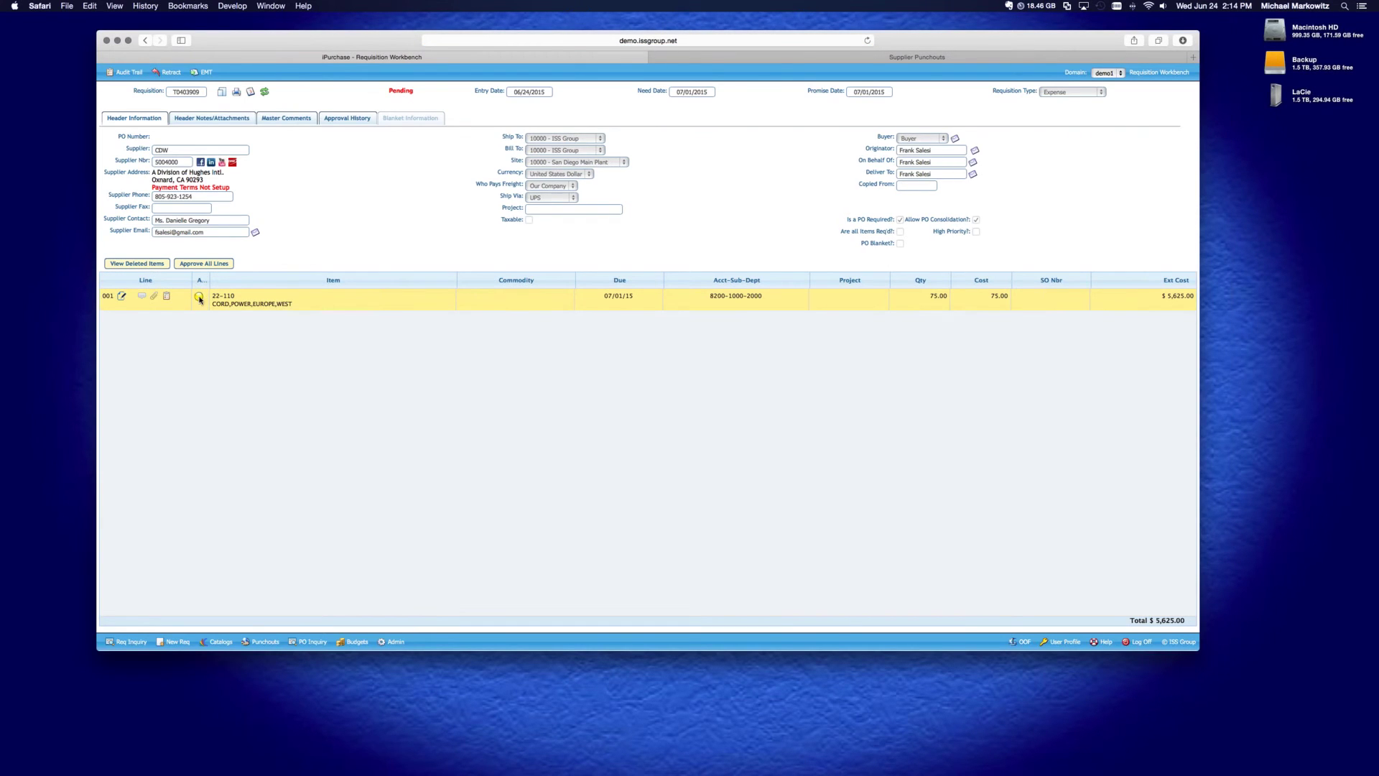
pyautogui.click(348, 119)
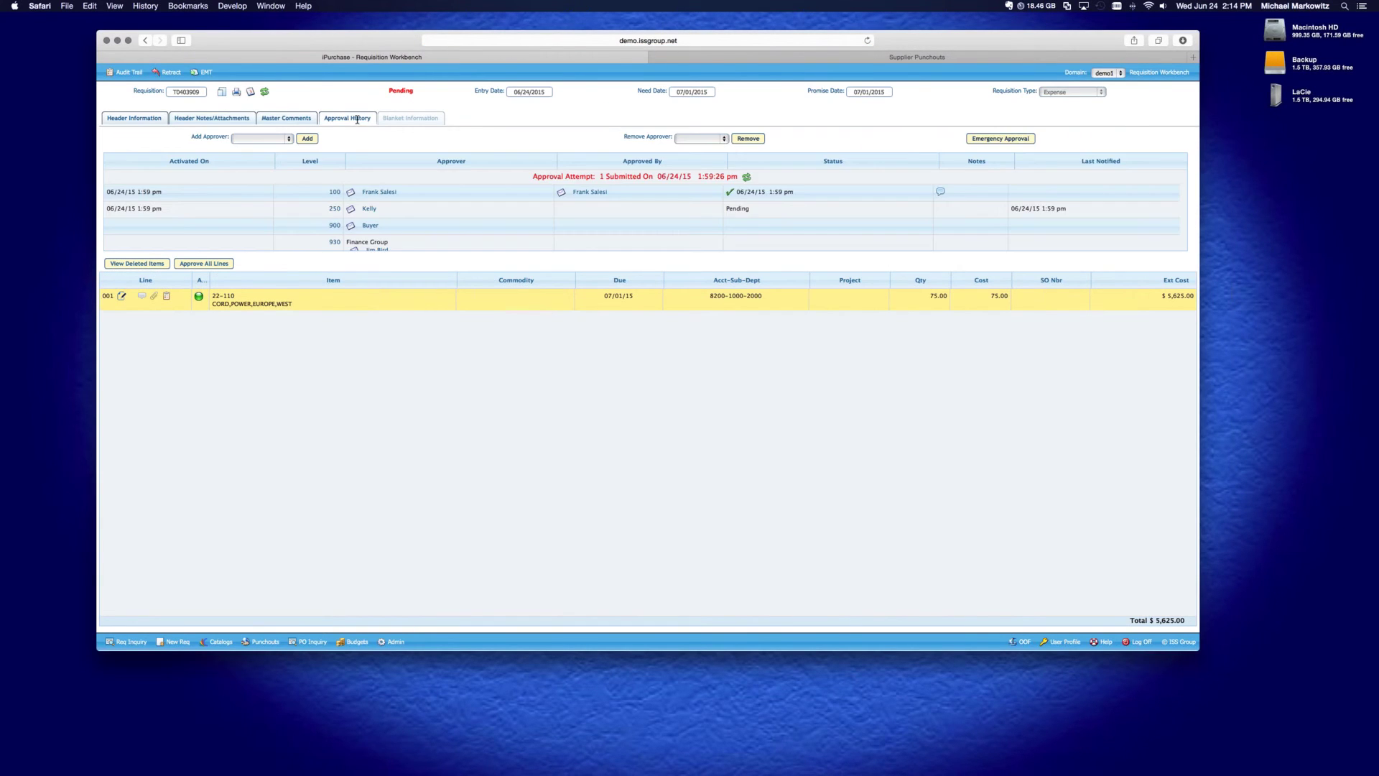
pyautogui.click(1006, 139)
pyautogui.click(777, 251)
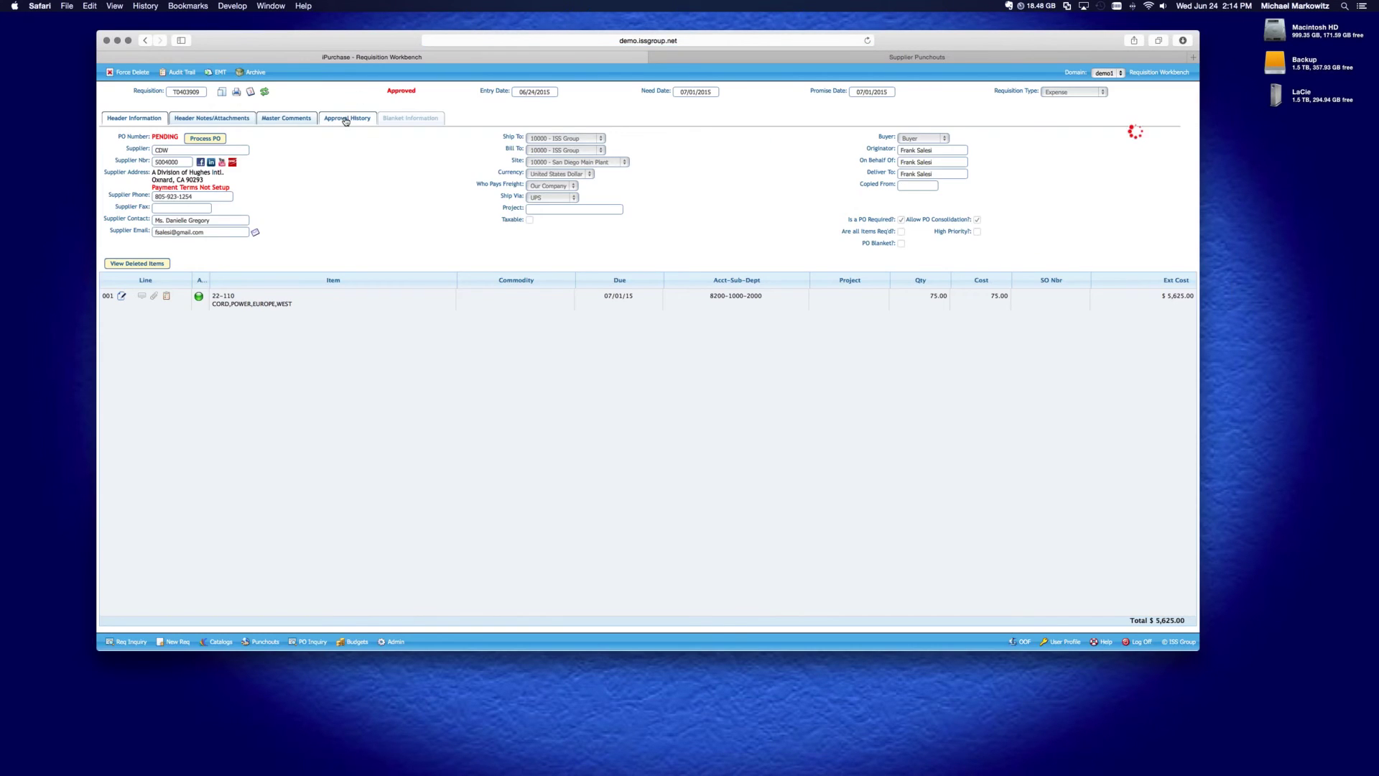
pyautogui.click(346, 119)
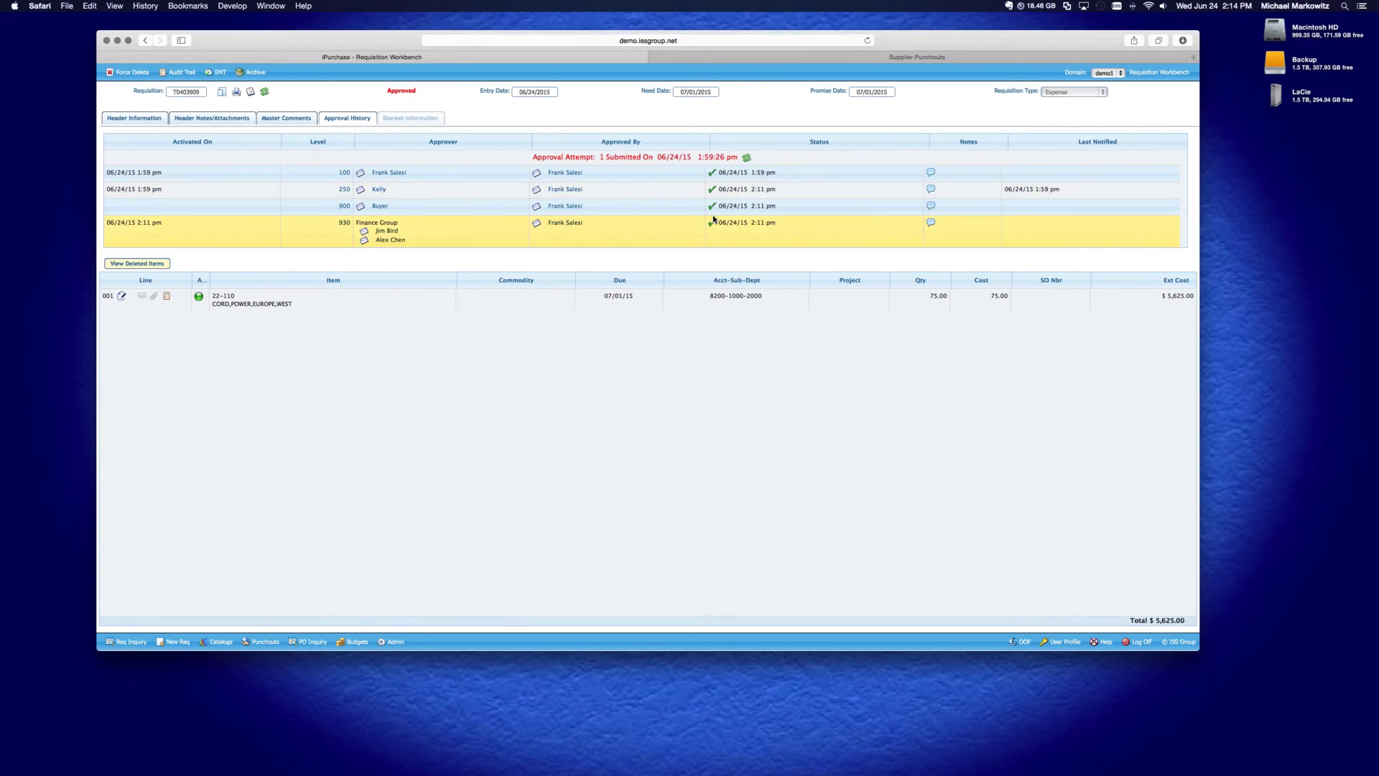
pyautogui.click(144, 118)
# Step: From the unfiltered requisition list, open the pending $10,000.00 CDW requisition for item 22-100 and emergency approve it
pyautogui.click(130, 642)
pyautogui.click(161, 74)
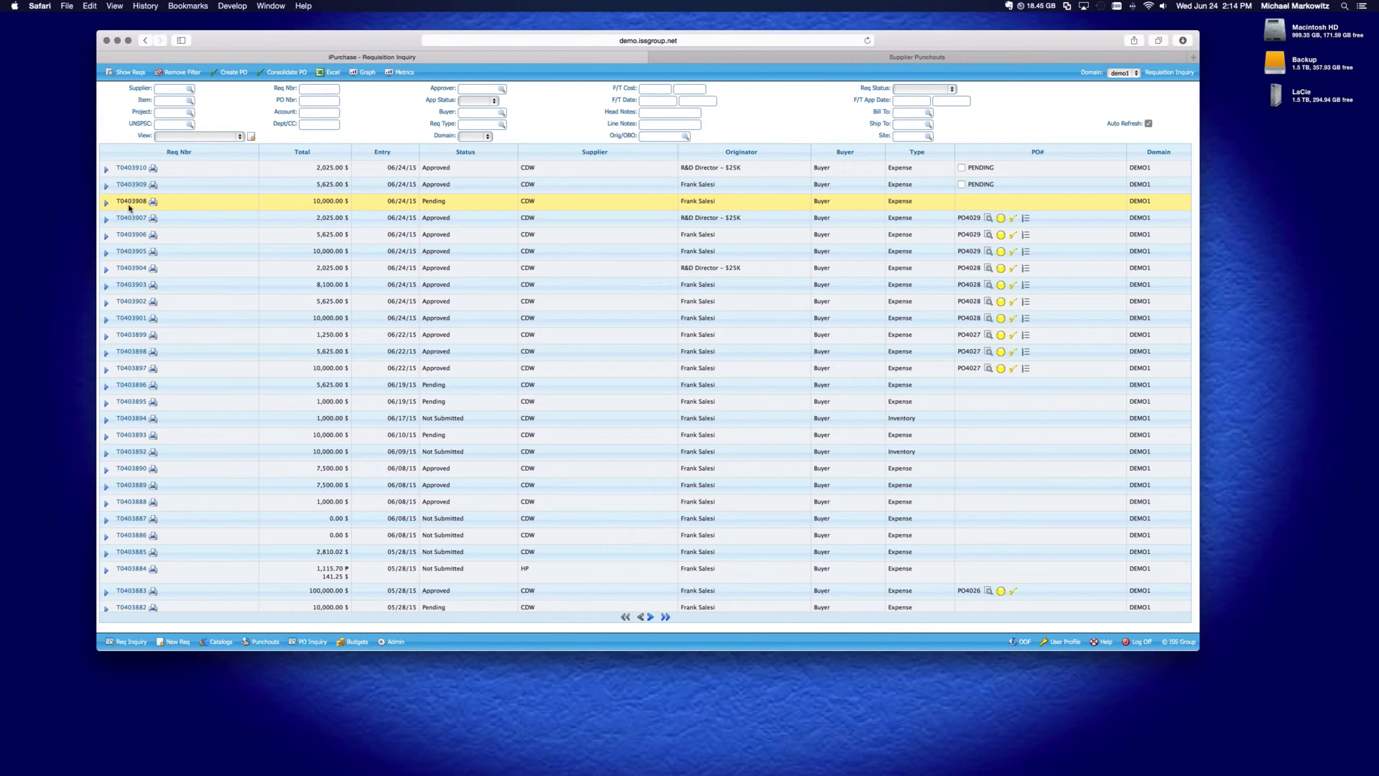
pyautogui.click(313, 219)
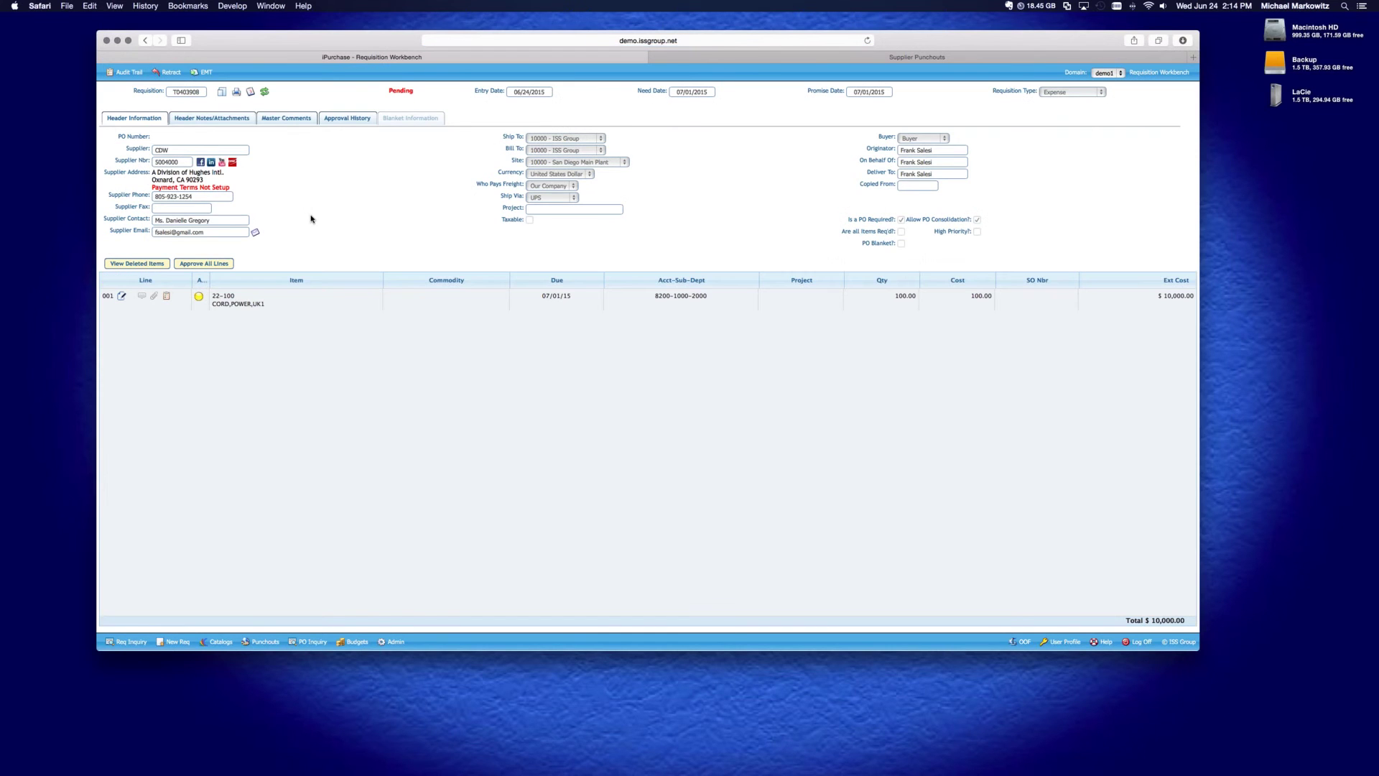
pyautogui.click(348, 117)
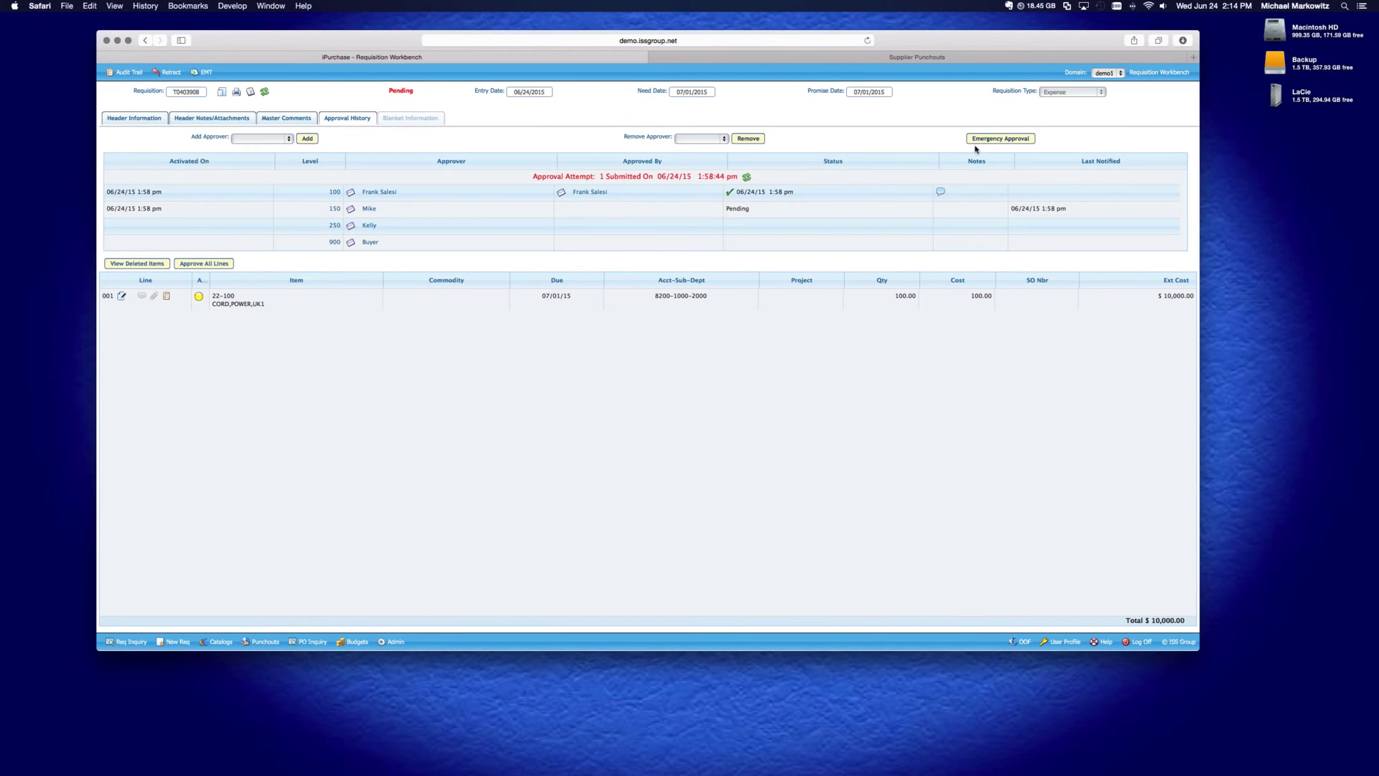
pyautogui.click(1000, 138)
pyautogui.click(769, 250)
pyautogui.click(124, 120)
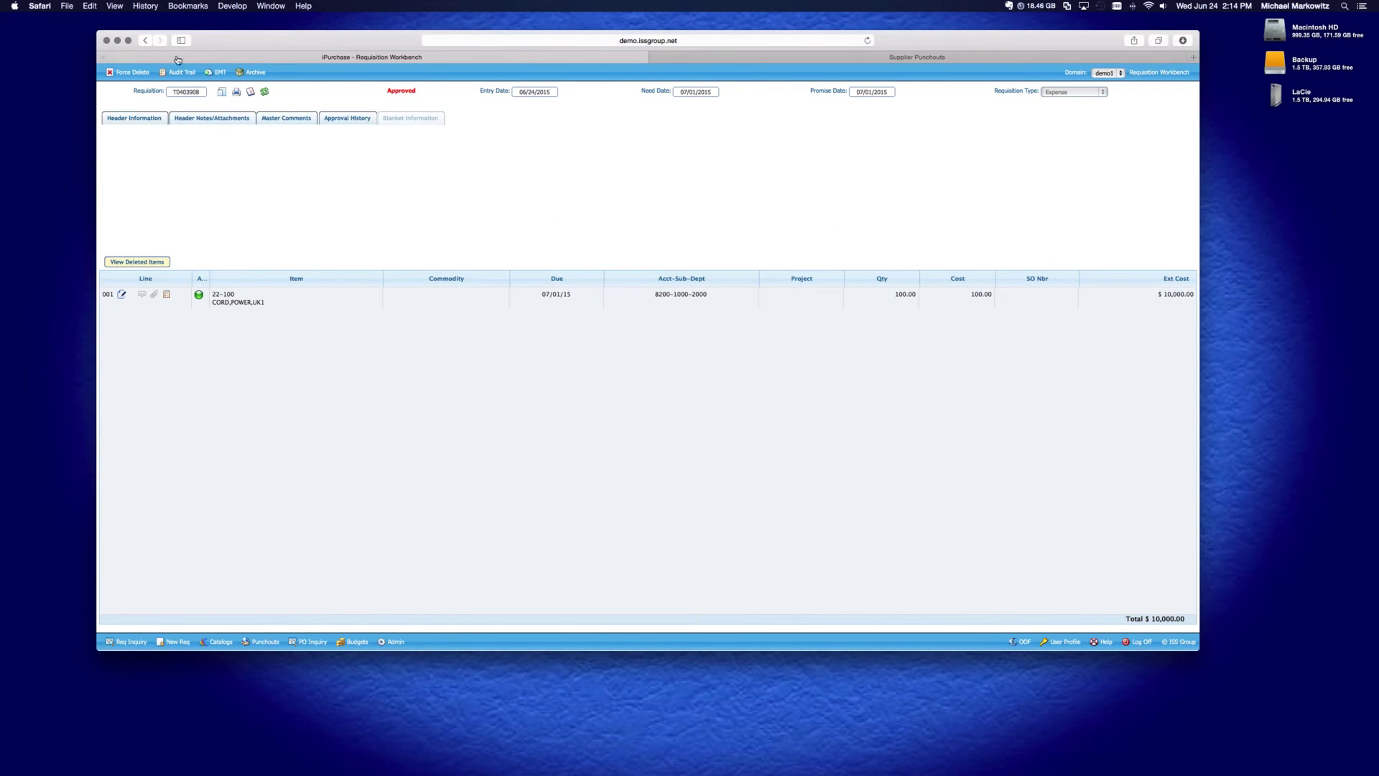
# Step: Return to the unfiltered requisition list and select the three approved CDW requisitions whose POs are pending
pyautogui.click(127, 641)
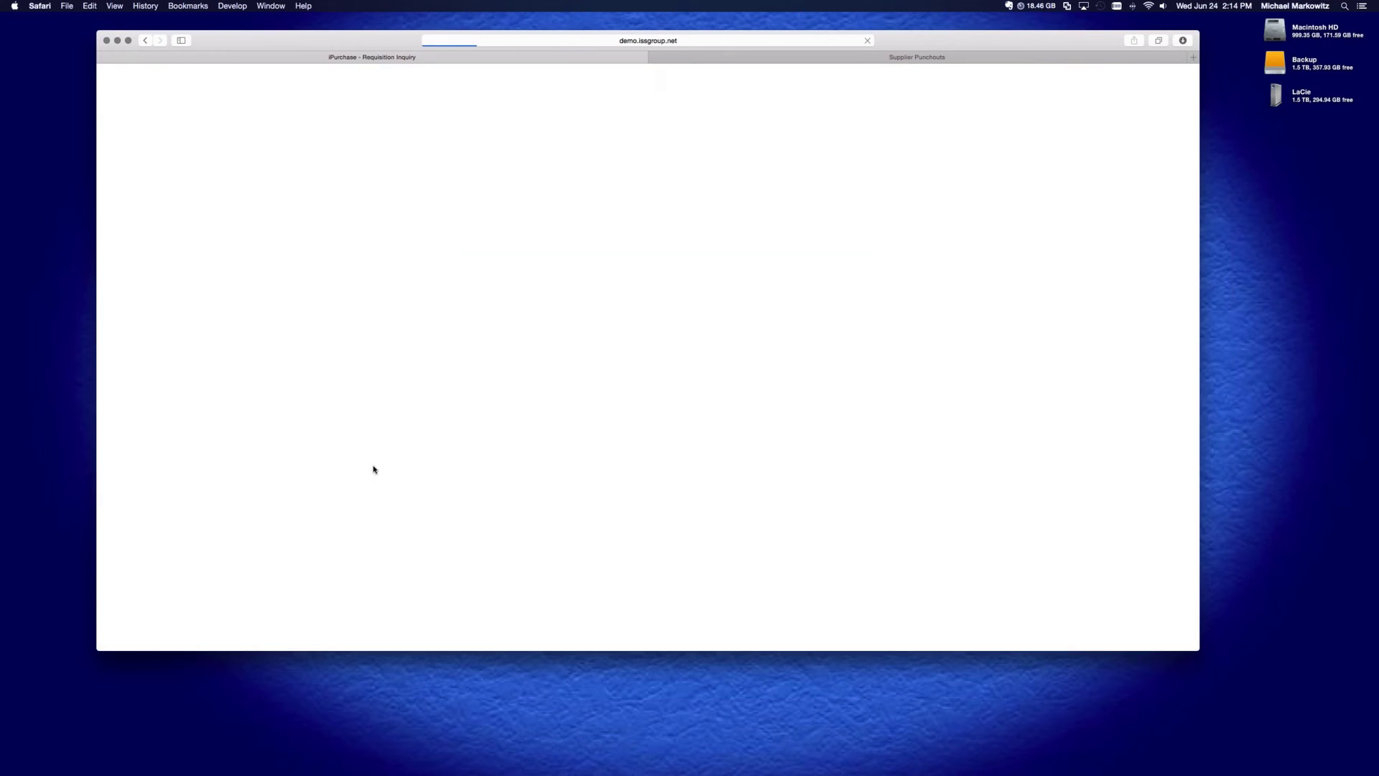
pyautogui.click(182, 73)
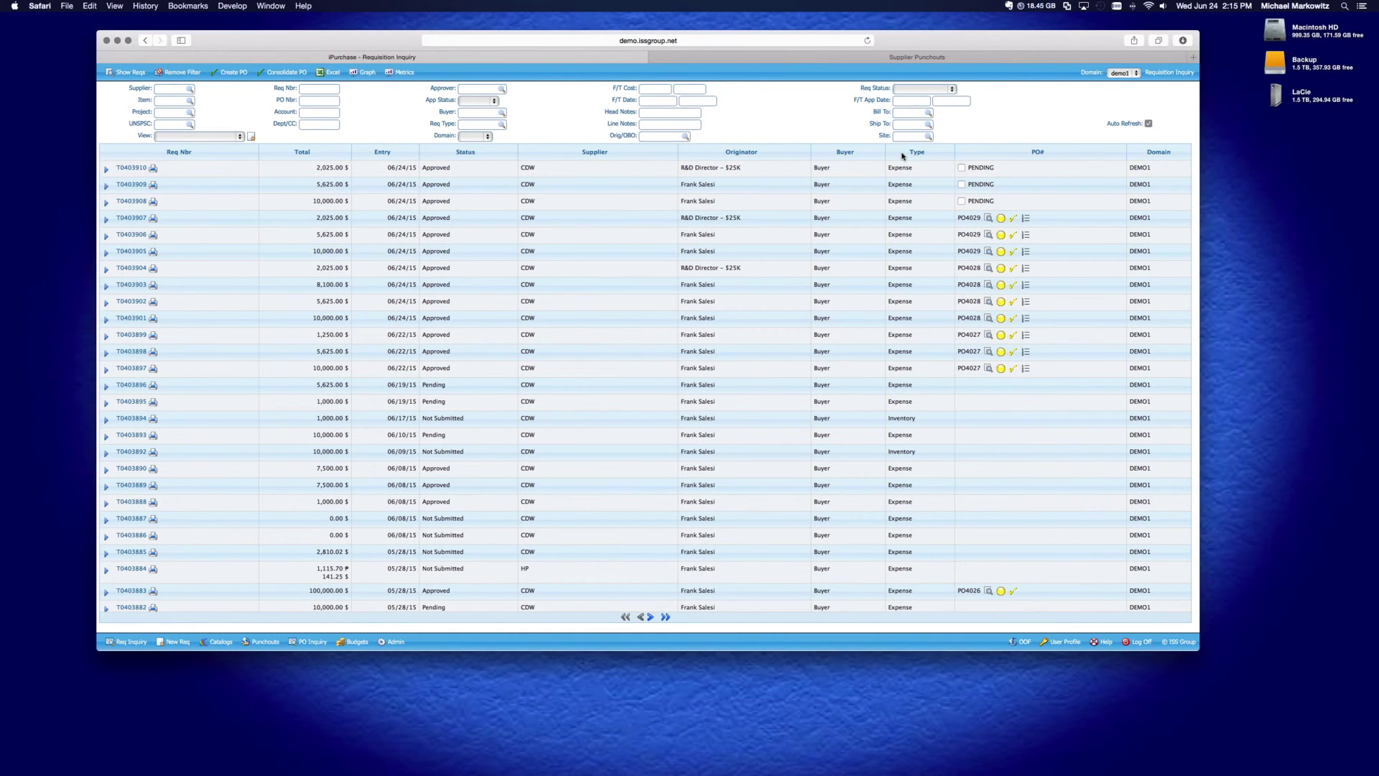
pyautogui.click(961, 202)
pyautogui.click(962, 185)
pyautogui.click(962, 168)
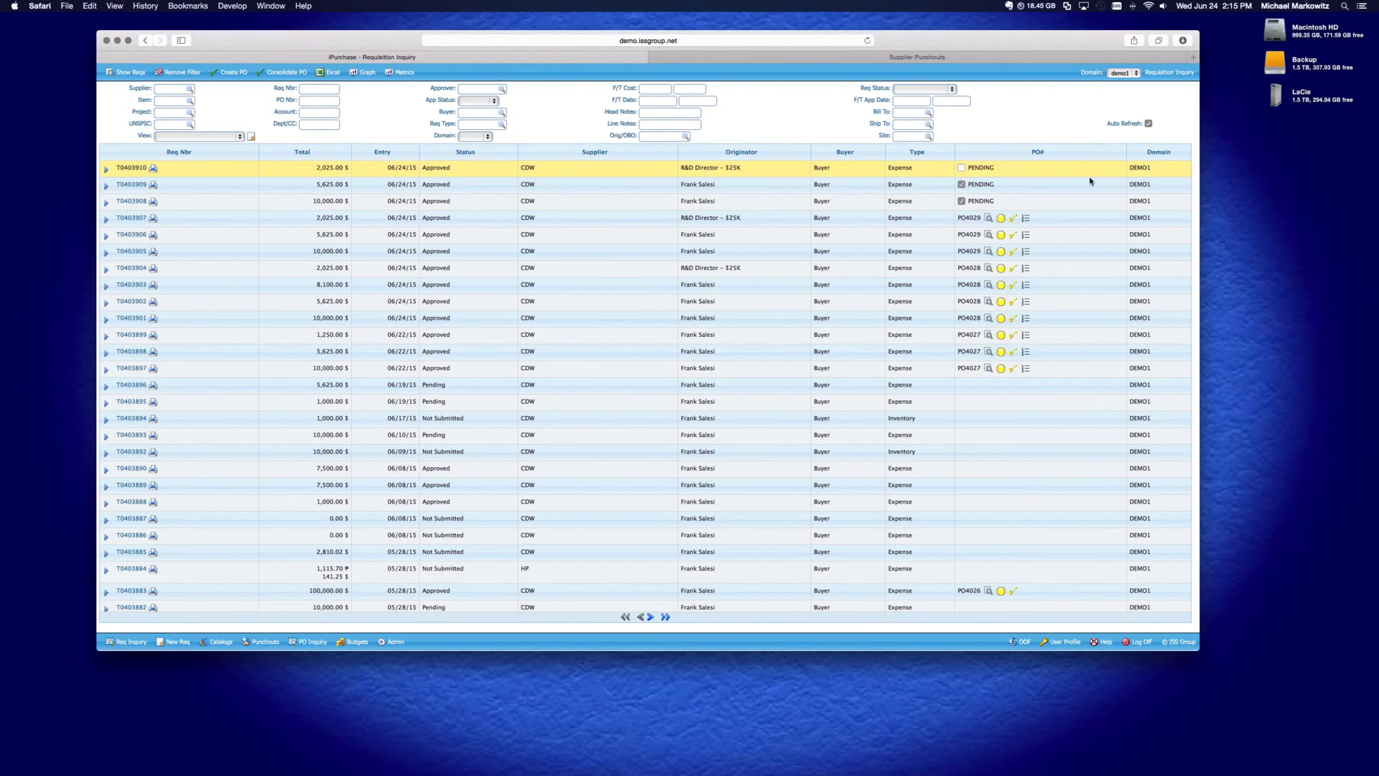
# Step: Consolidate the three selected requisitions into one PO, entering the account password in the password challenge
pyautogui.click(1371, 41)
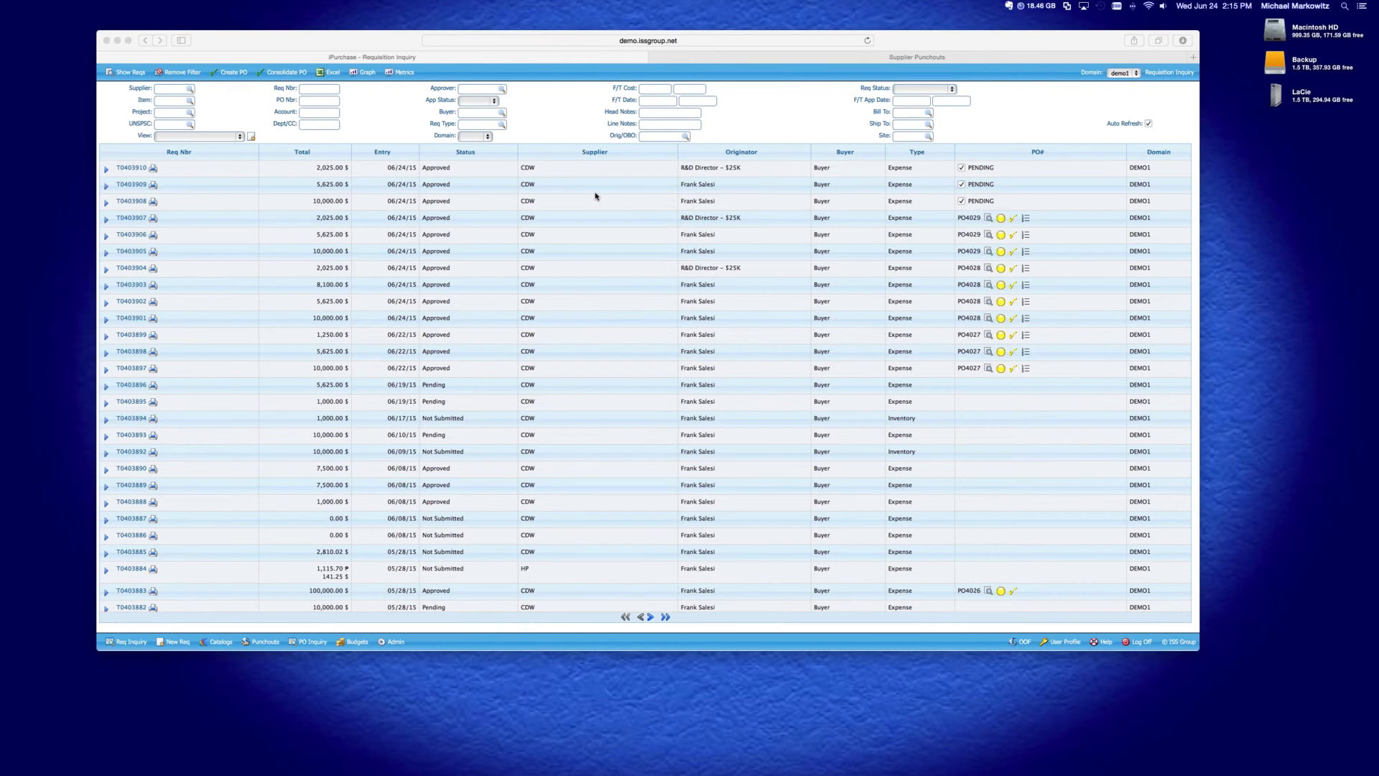
pyautogui.click(341, 57)
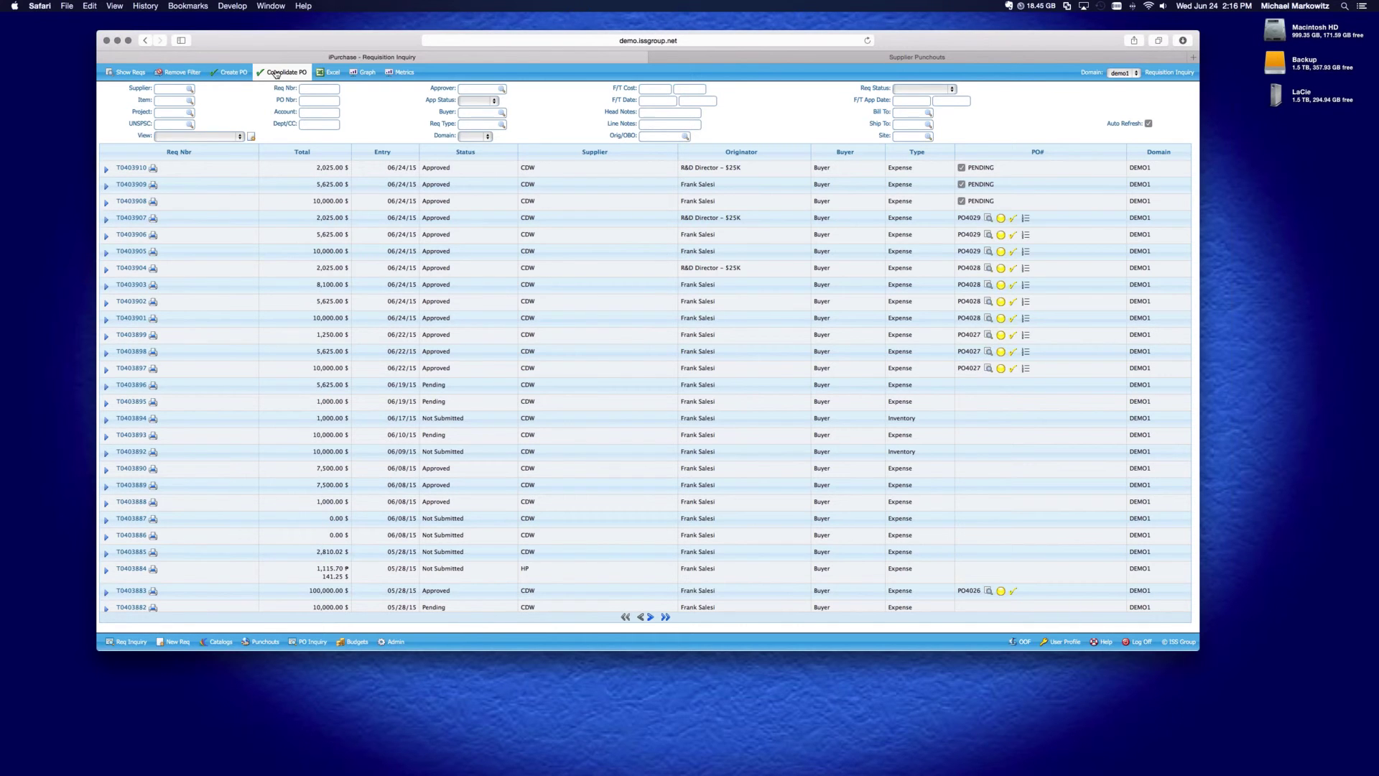
pyautogui.click(276, 72)
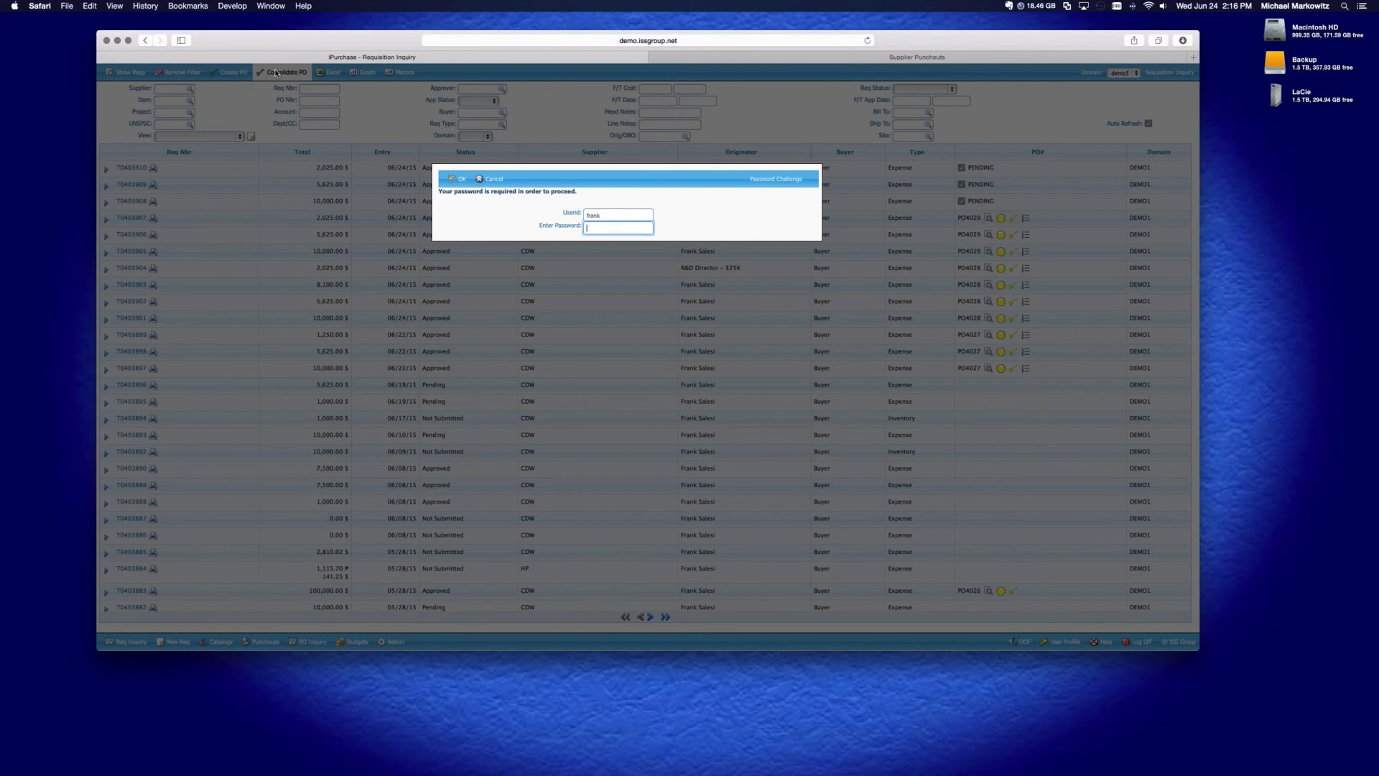
pyautogui.click(454, 179)
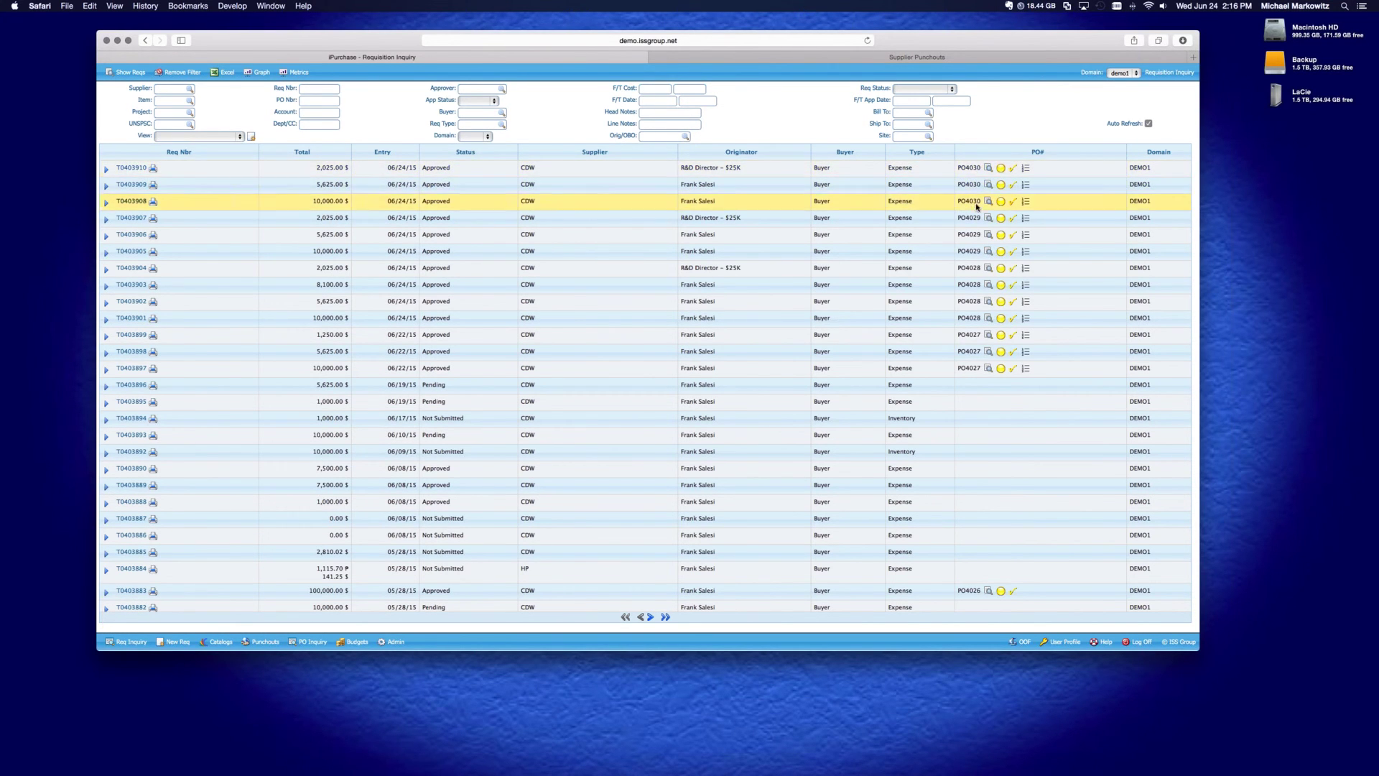
# Step: List the requisitions combined in the new consolidated PO, and open that PO in Purchase Order Inquiry to review its lines
pyautogui.click(1025, 205)
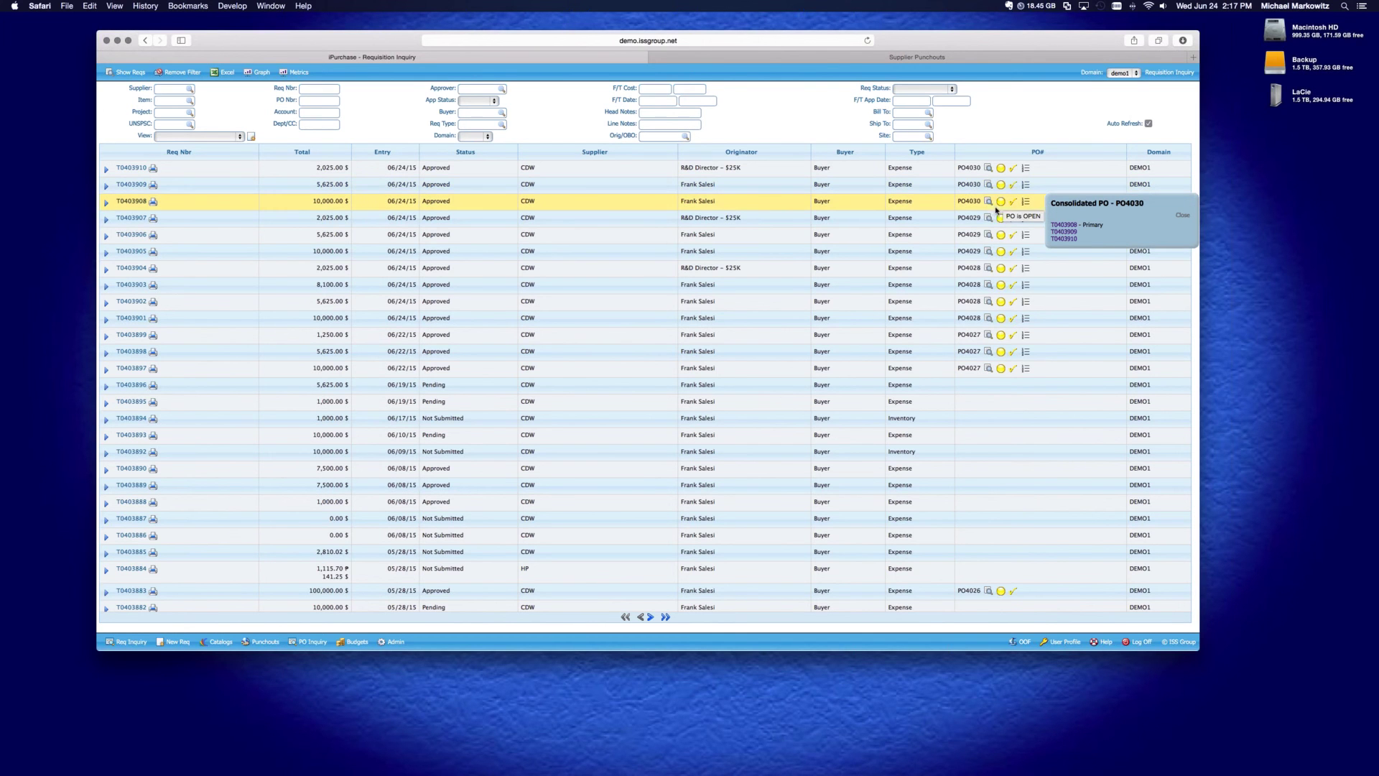
pyautogui.click(1183, 214)
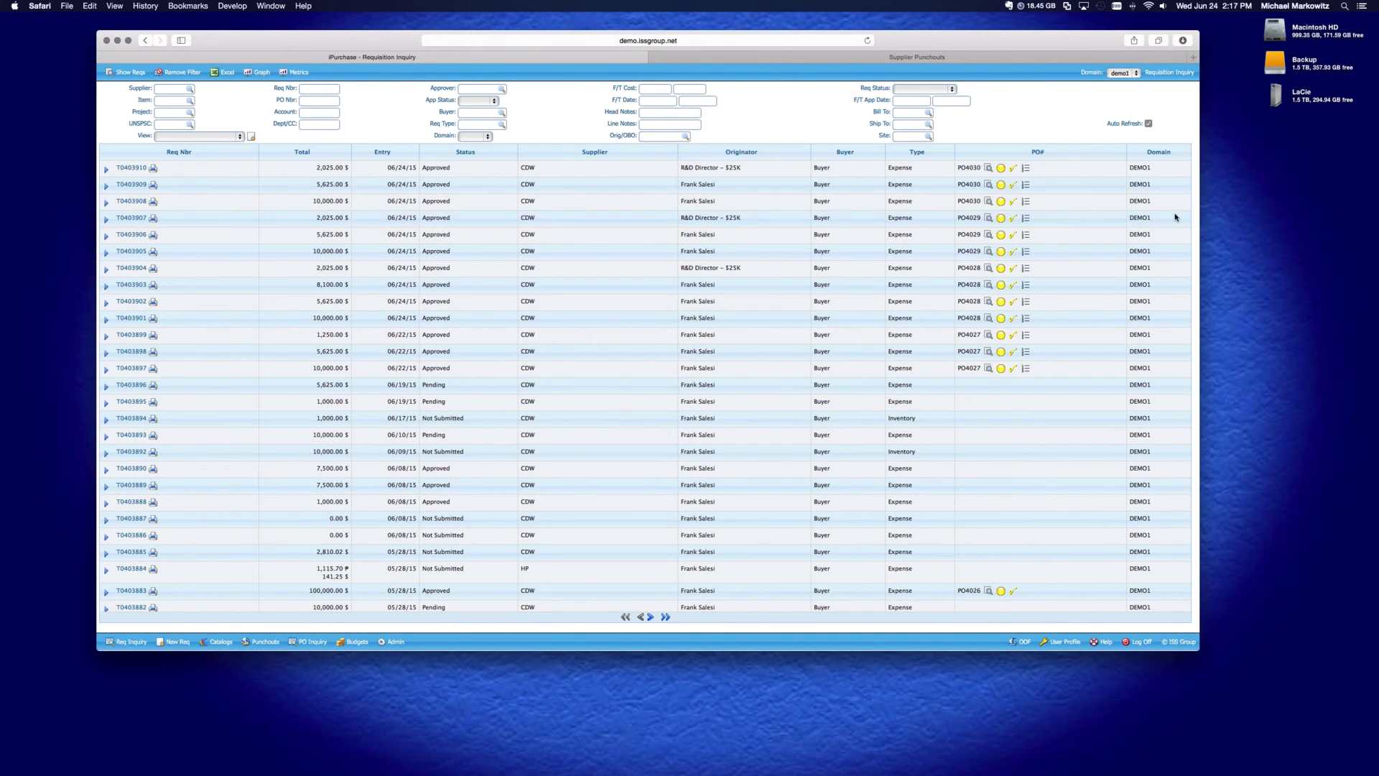
pyautogui.click(989, 202)
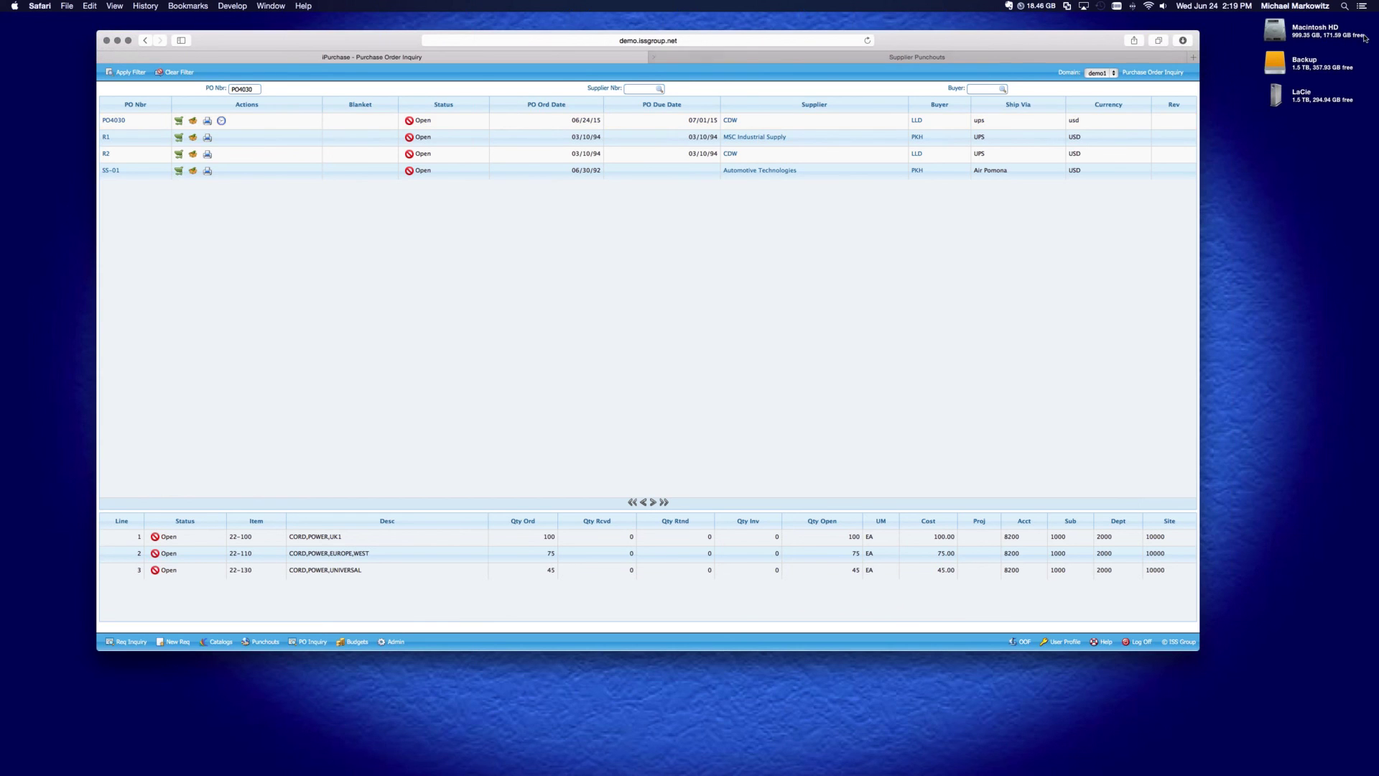
pyautogui.press('super+shift+2')
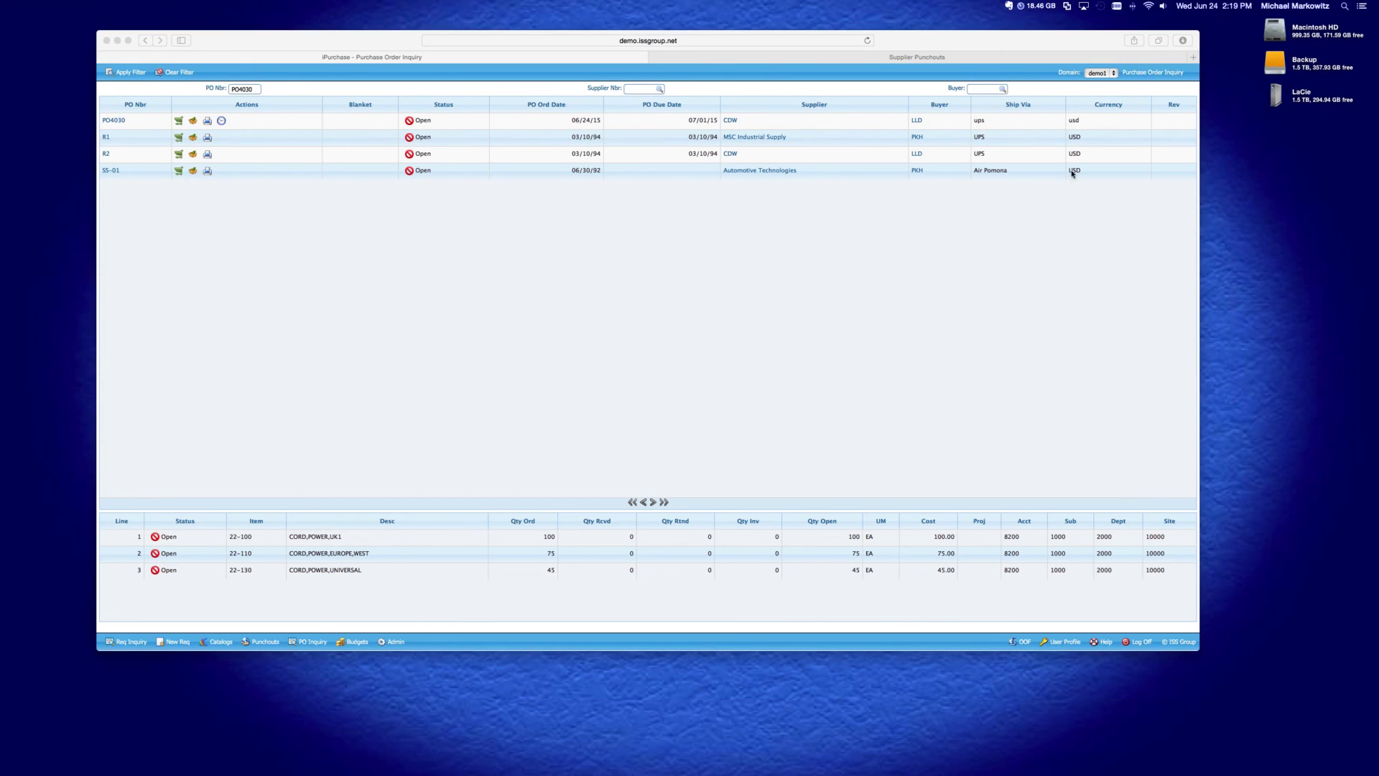